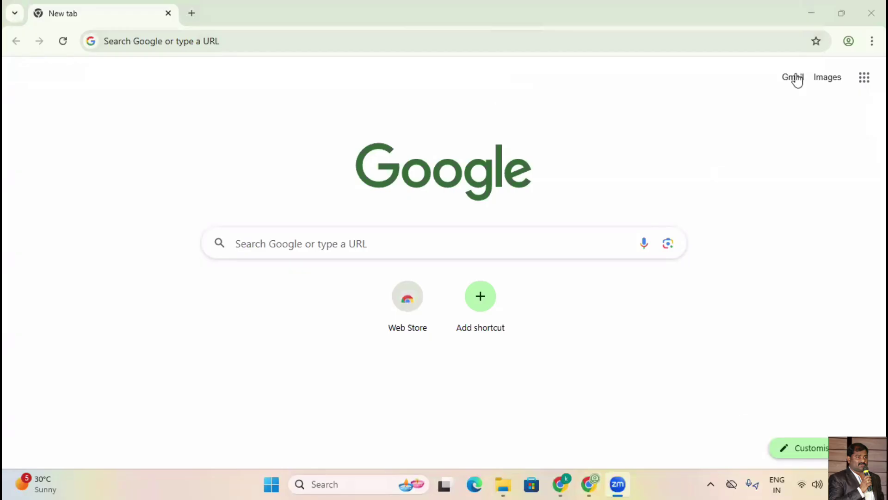
Start a personal-use Google account sign-up from Gmail and enter the first and last name.
click(862, 79)
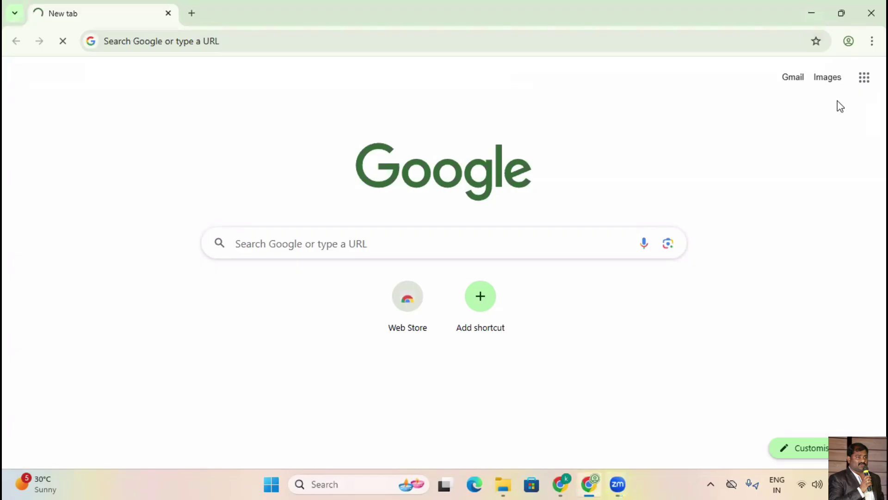
click(815, 79)
click(793, 105)
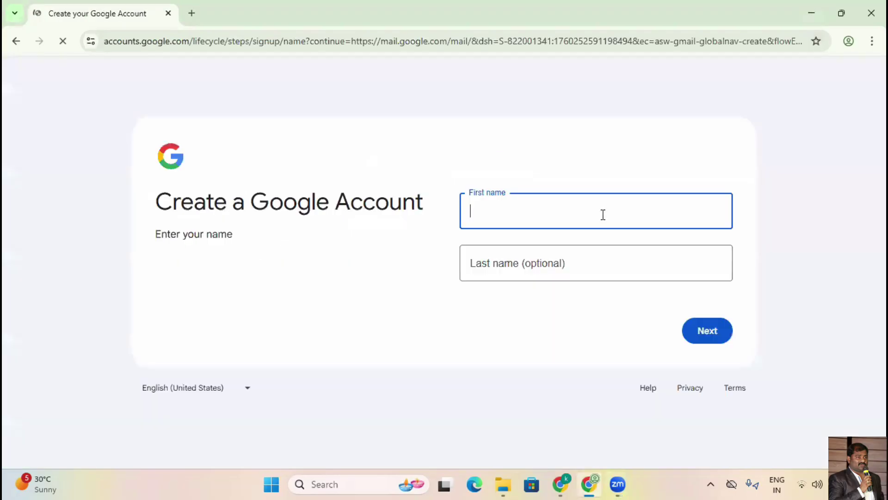
text(KB)
key(Tab)
text(Tra)
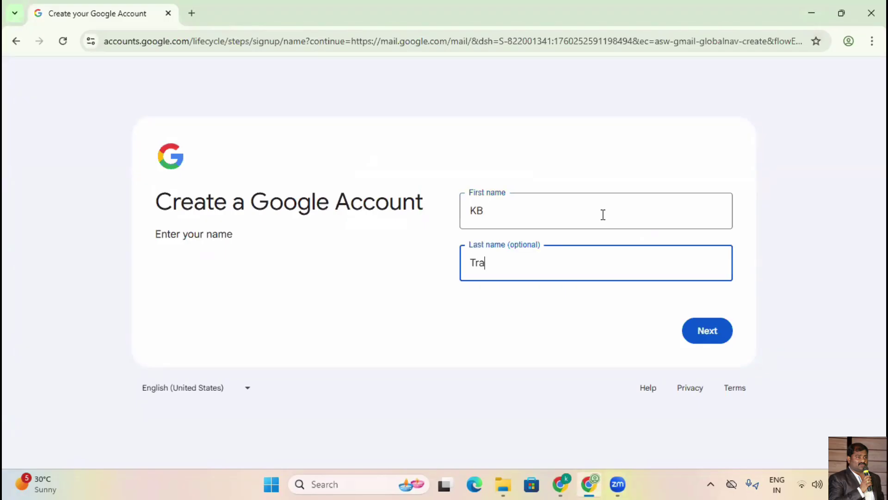
text(iner)
click(711, 333)
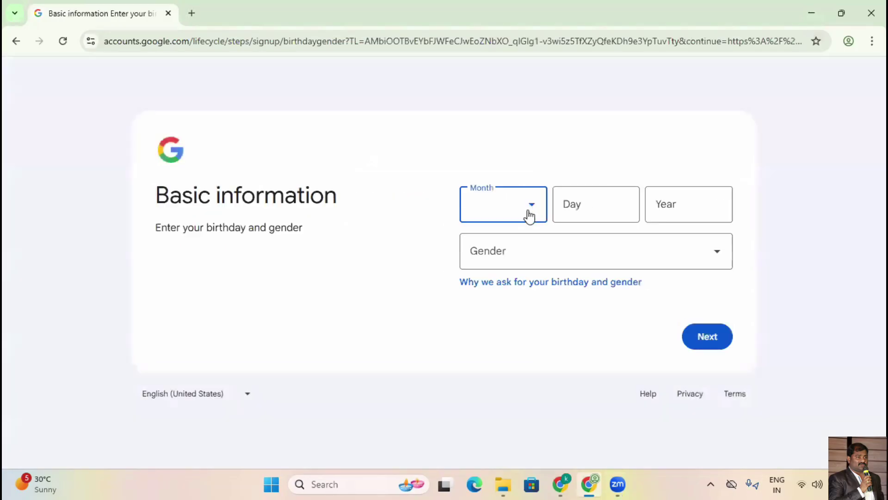
key(Down)
click(630, 210)
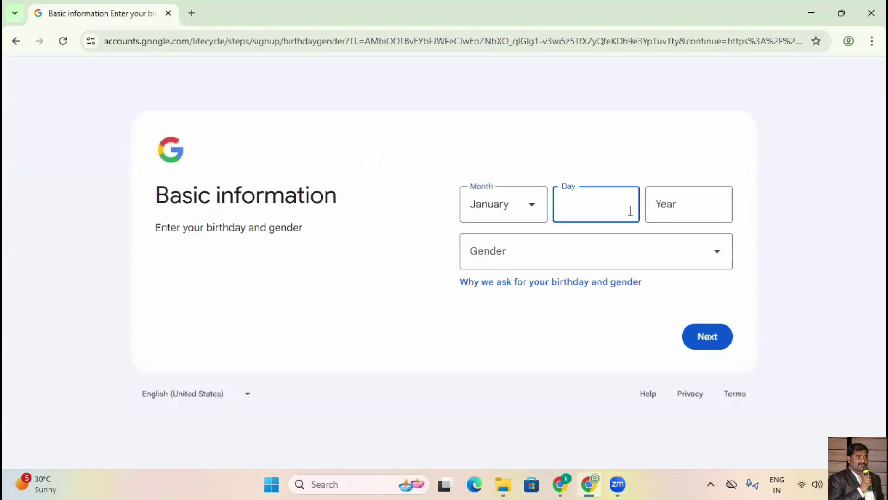
key(Tab)
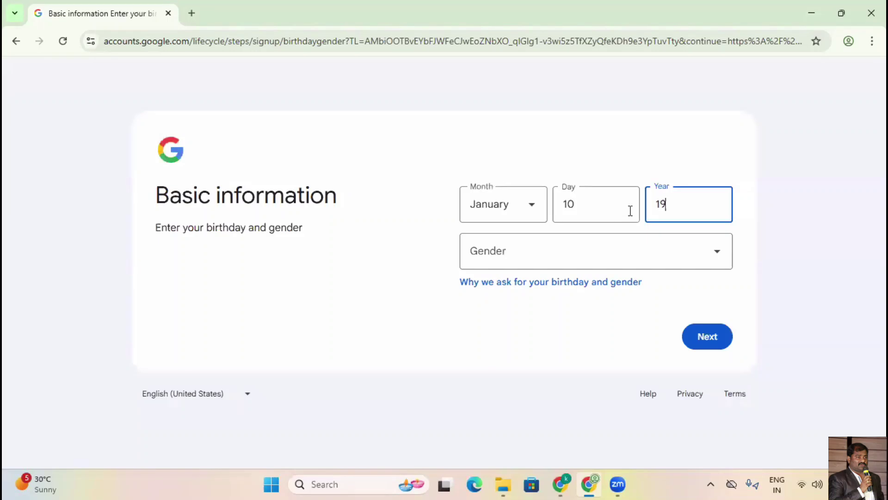
click(591, 248)
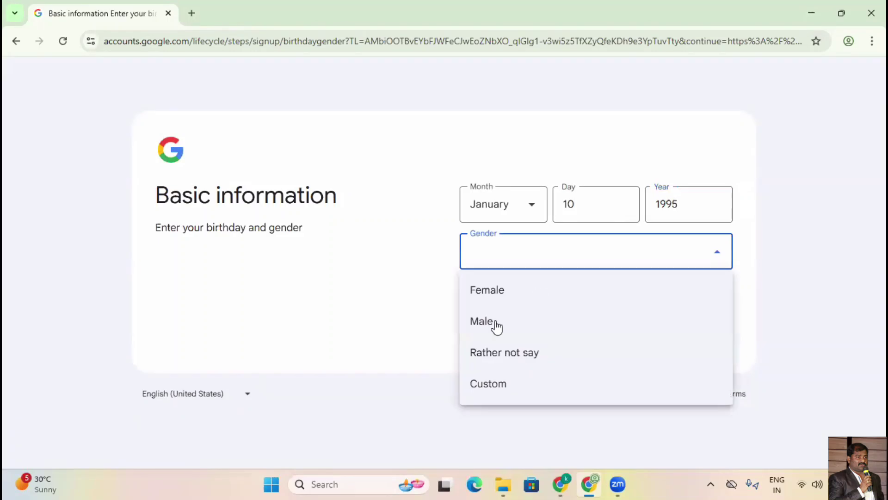
click(684, 321)
click(707, 334)
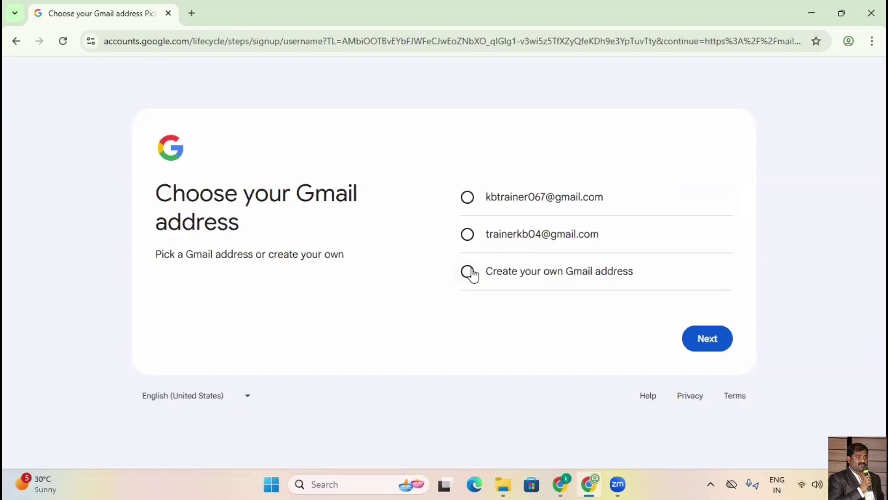
Choose a custom Gmail address, correct its spelling, and submit it.
click(523, 293)
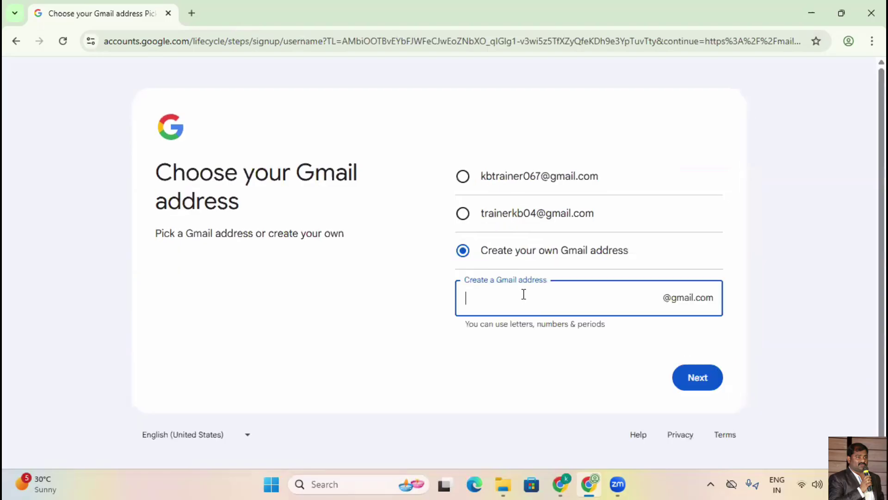
key(Left)
key(Left)
key(Left)
key(Left)
key(Left)
text(F)
key(BackSpace)
text(fsd)
key(BackSpace)
text(d)
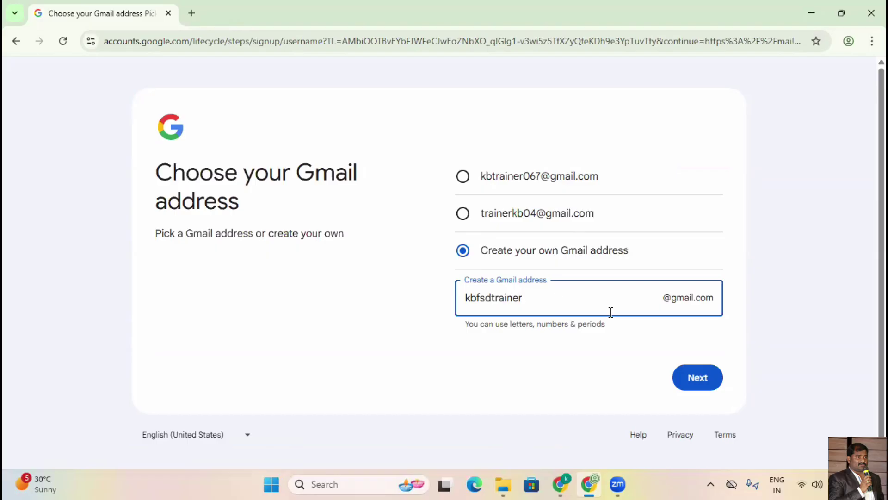
click(683, 376)
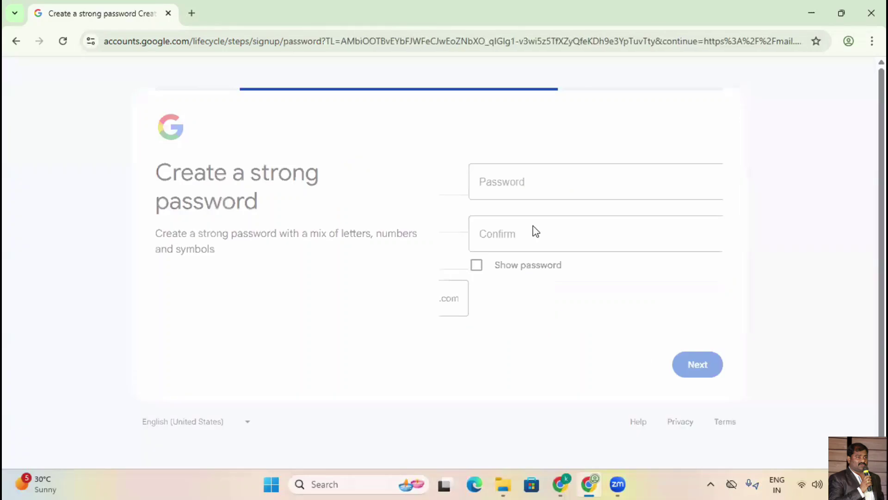
Enter the account password, confirm it, and submit.
text(•••)
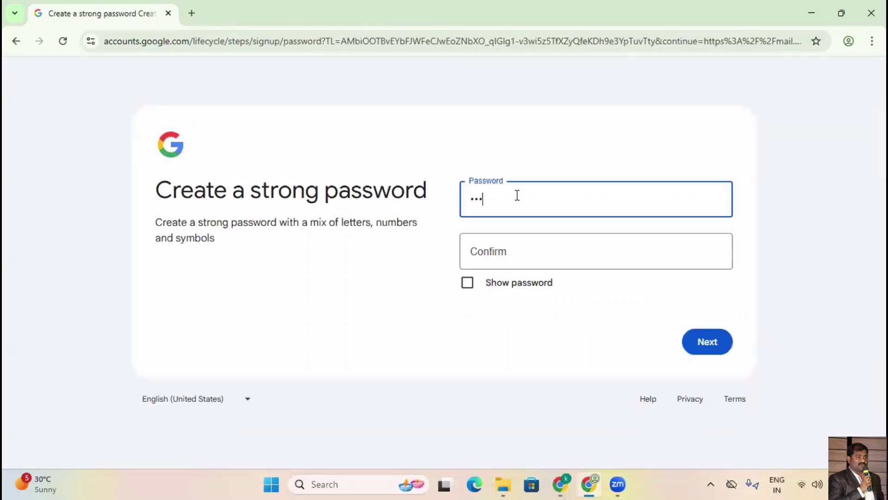
text(••••••••)
key(Tab)
text(••••)
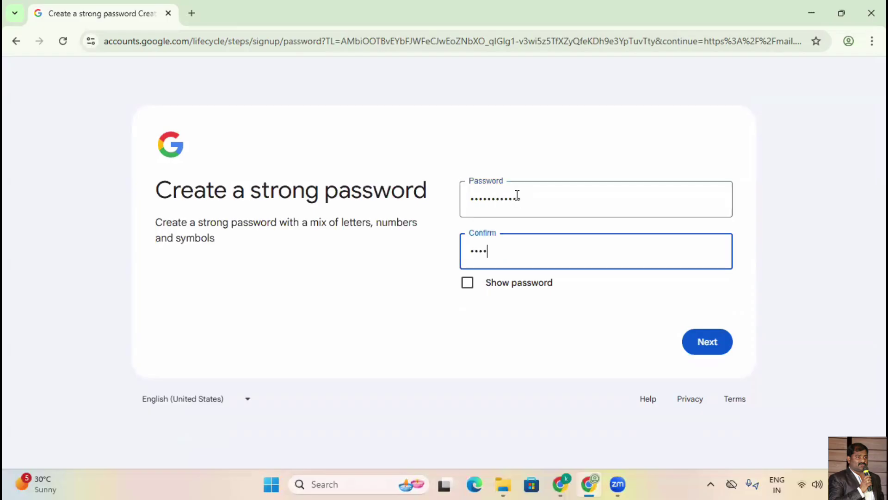
text(••••••)
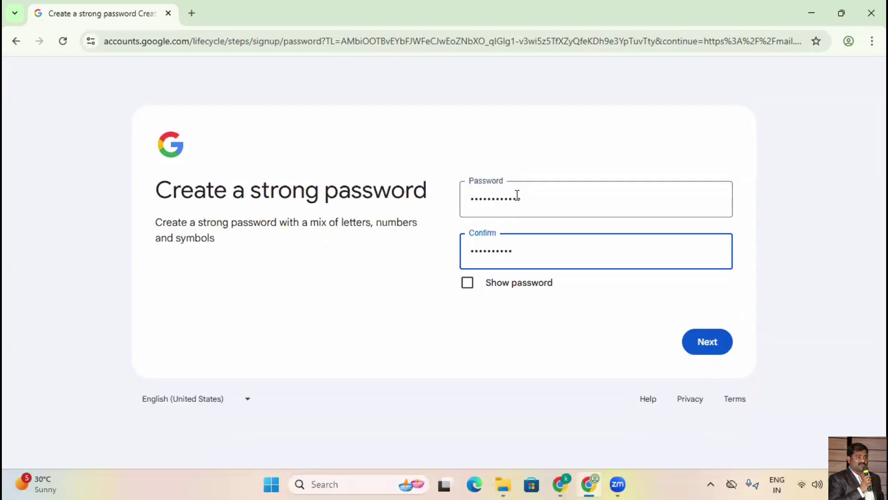
text(••)
click(700, 341)
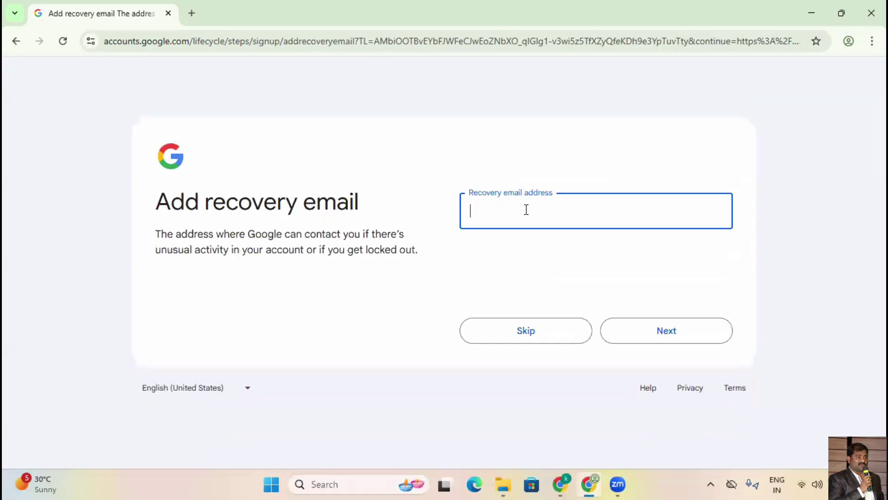
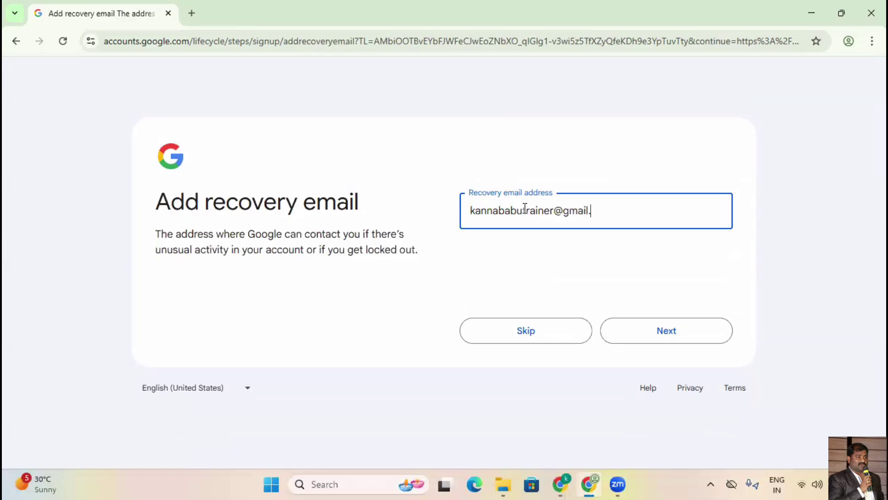
Add a recovery email, accept the account review, and agree to the Privacy and Terms.
click(665, 336)
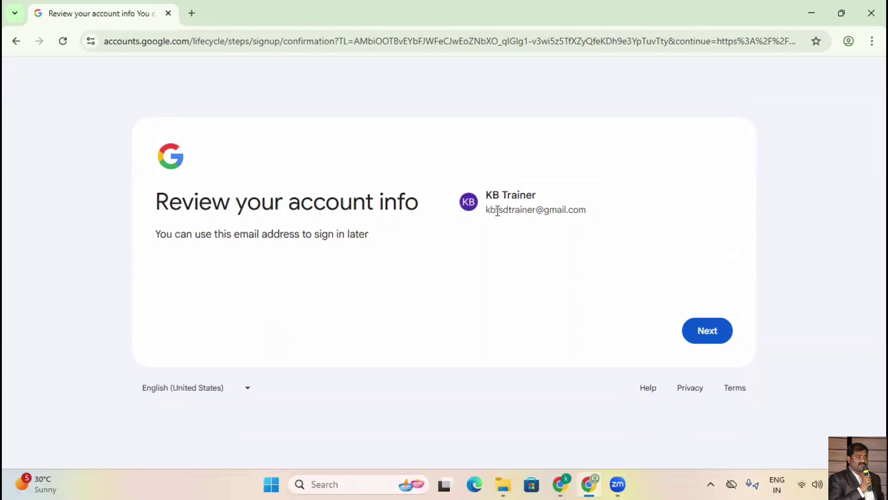
click(704, 321)
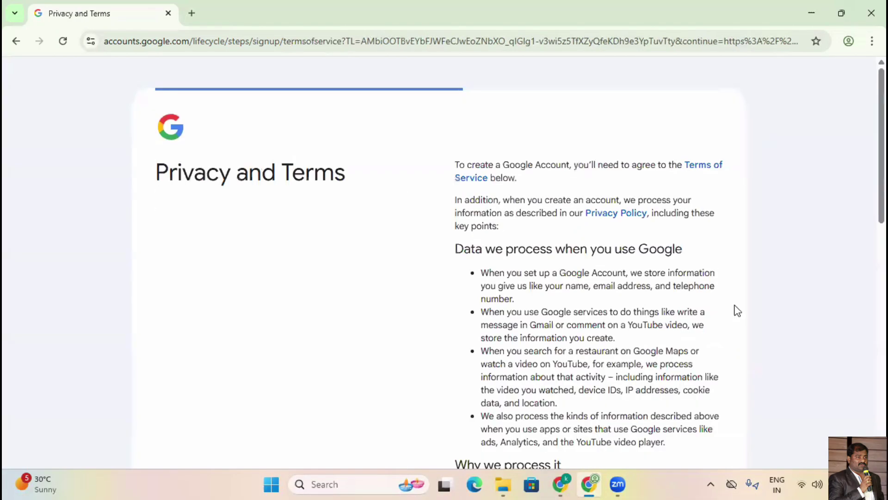
scroll(774, 302, down, 10)
scroll(694, 361, down, 4)
click(684, 359)
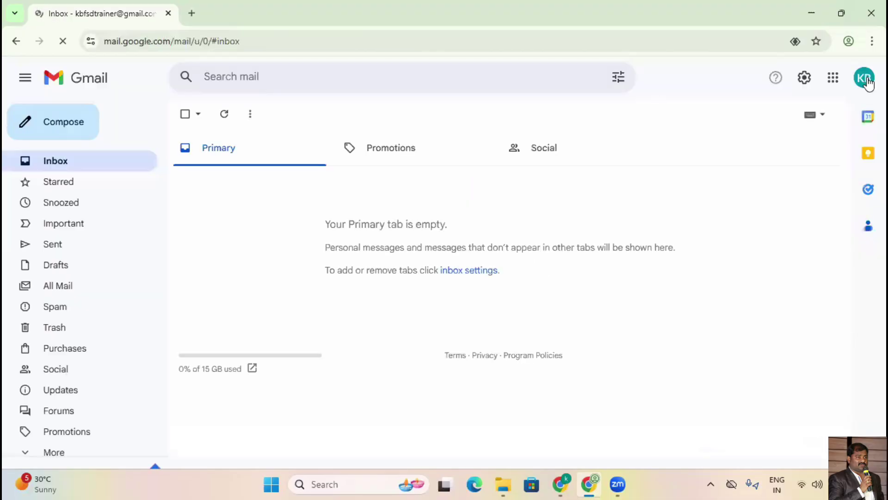
Check the signed-in account, then open a new tab and dismiss the Enhanced ad privacy notice.
click(865, 80)
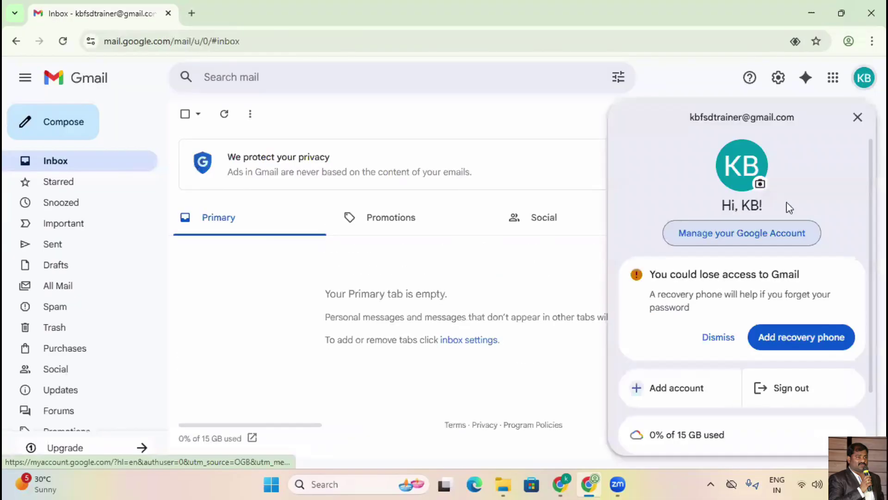
click(190, 12)
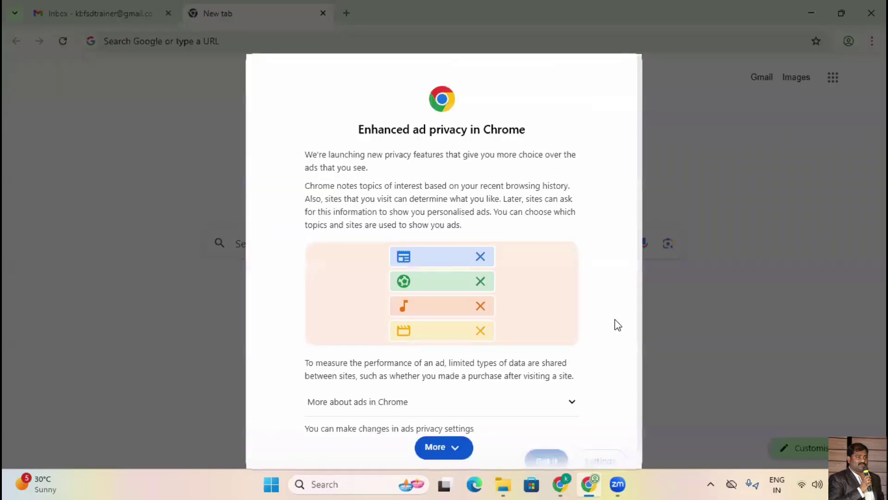
scroll(638, 278, down, 1)
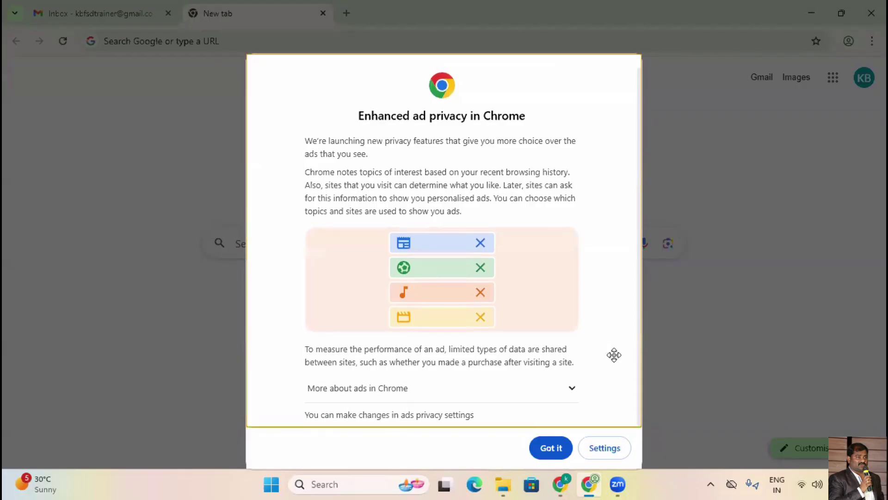
click(552, 448)
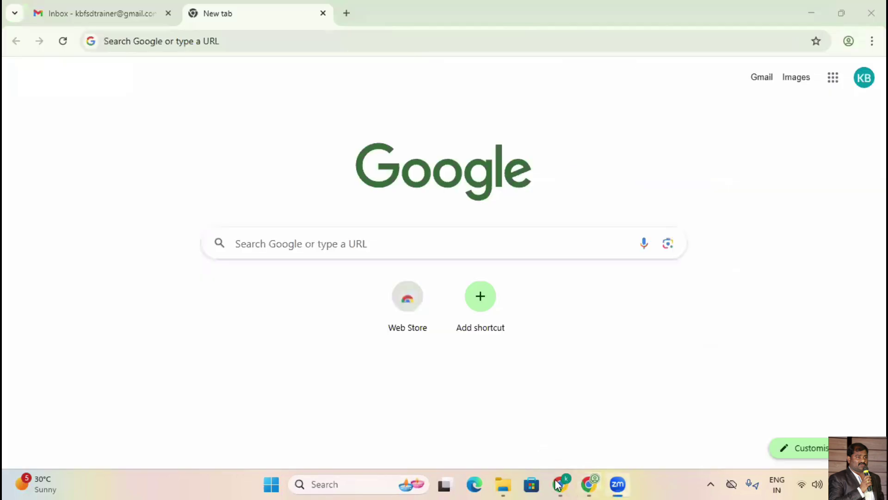
Search for GitHub and go to its account sign-up page.
click(283, 51)
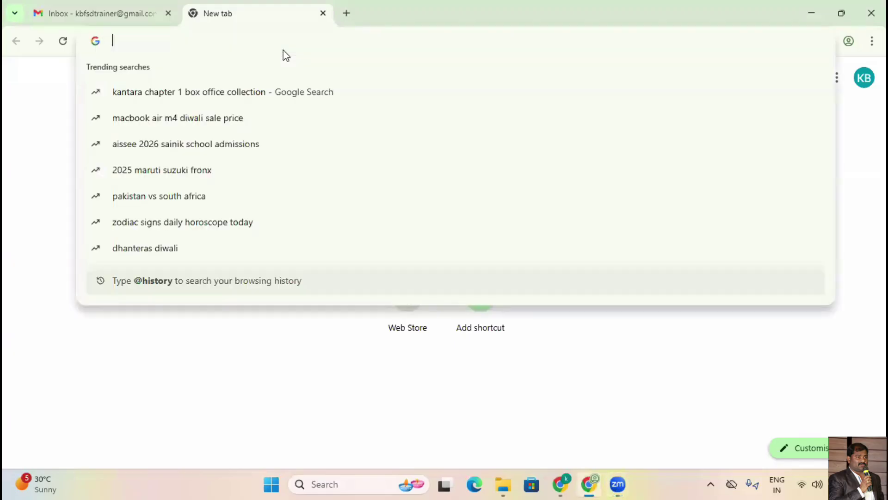
text(githu)
key(Return)
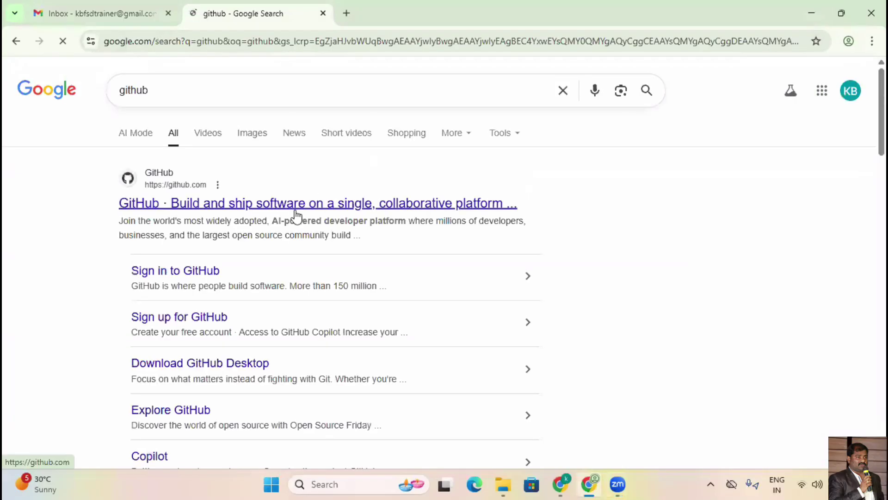
click(332, 200)
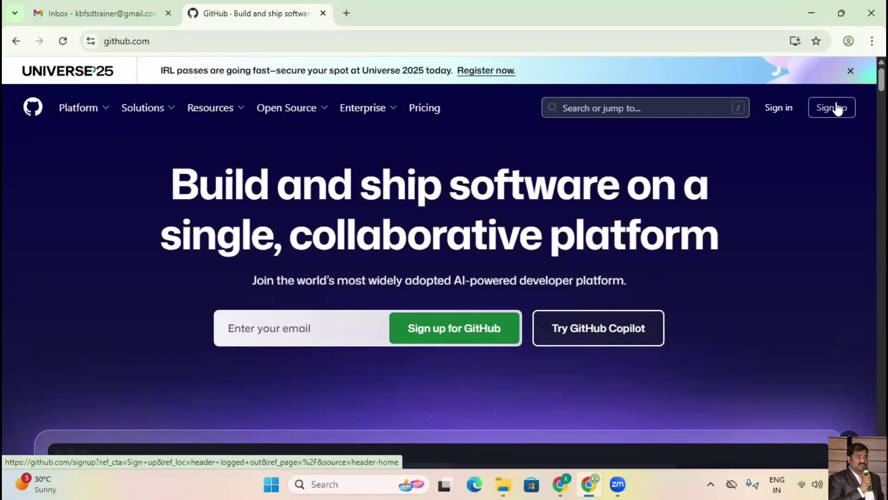
click(836, 108)
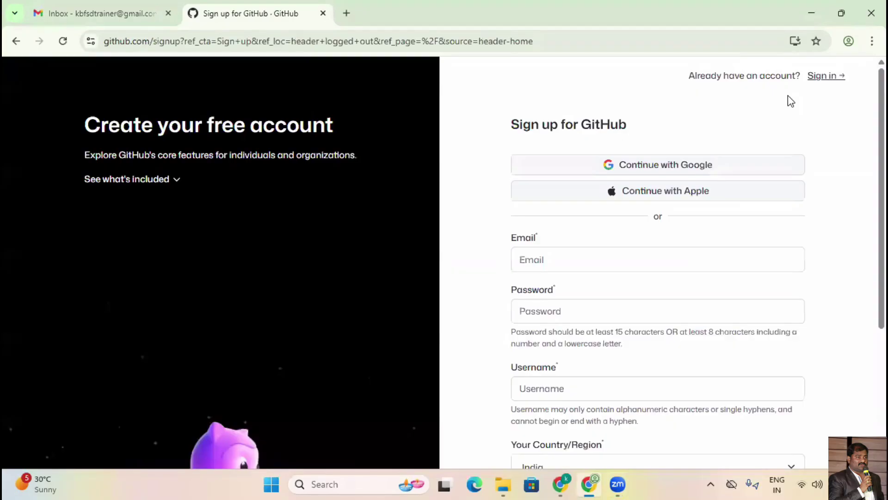
Copy the new Gmail address from the Google account panel into the sign-up email field.
click(603, 258)
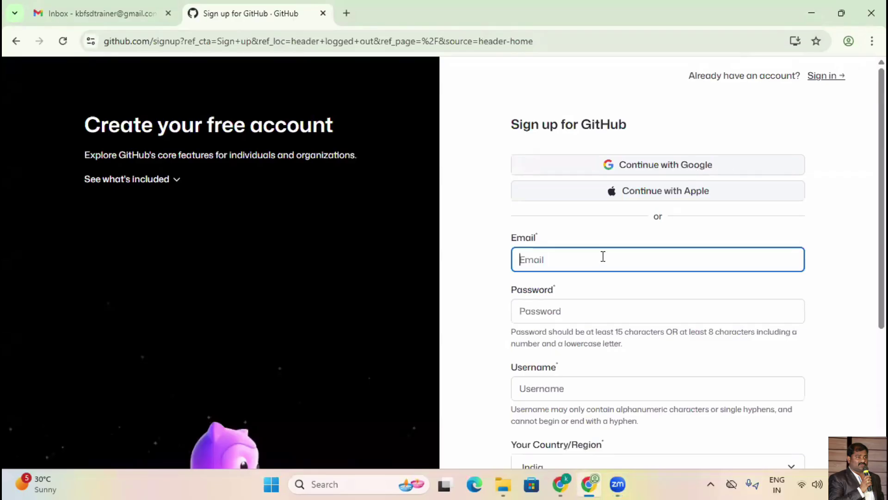
click(101, 13)
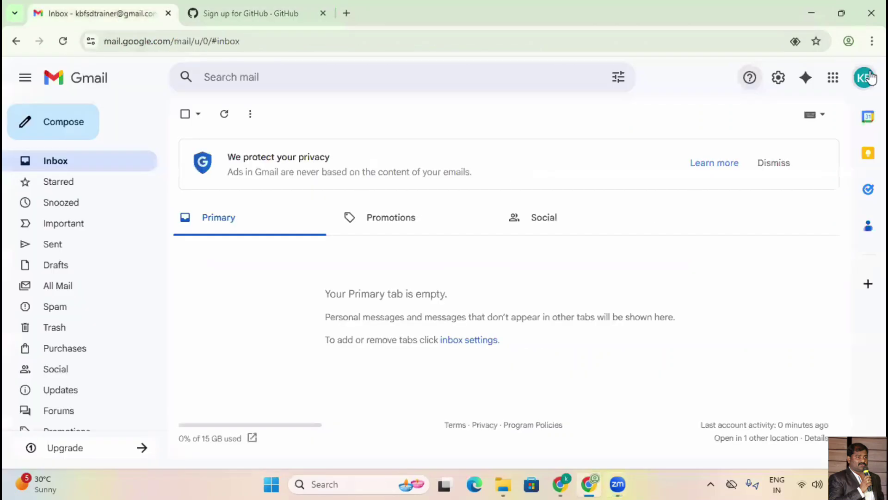
click(869, 79)
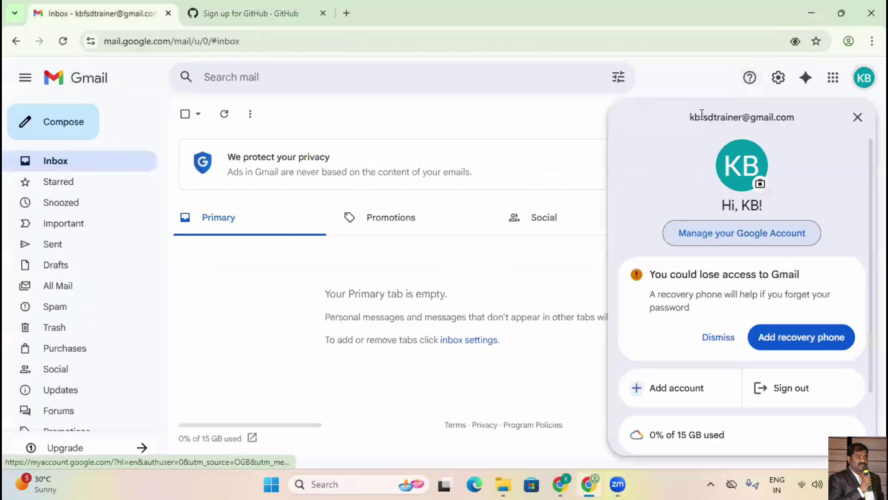
triple_click(802, 118)
key(ctrl+c)
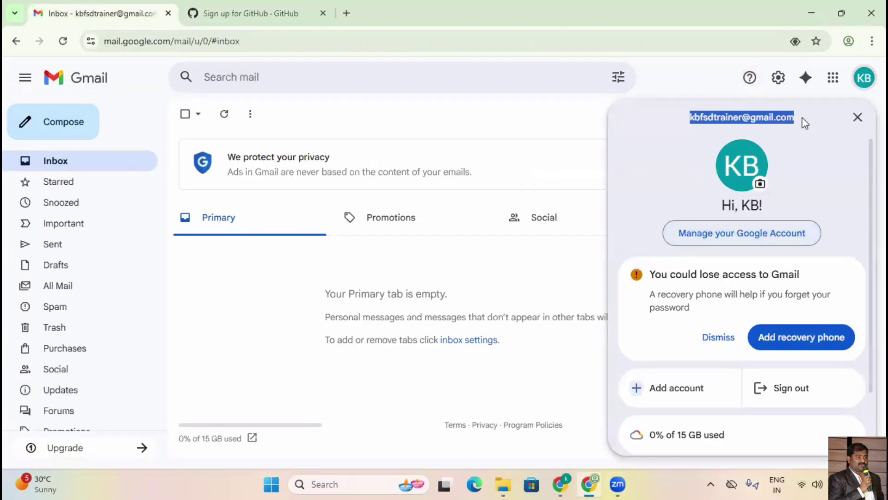
click(231, 13)
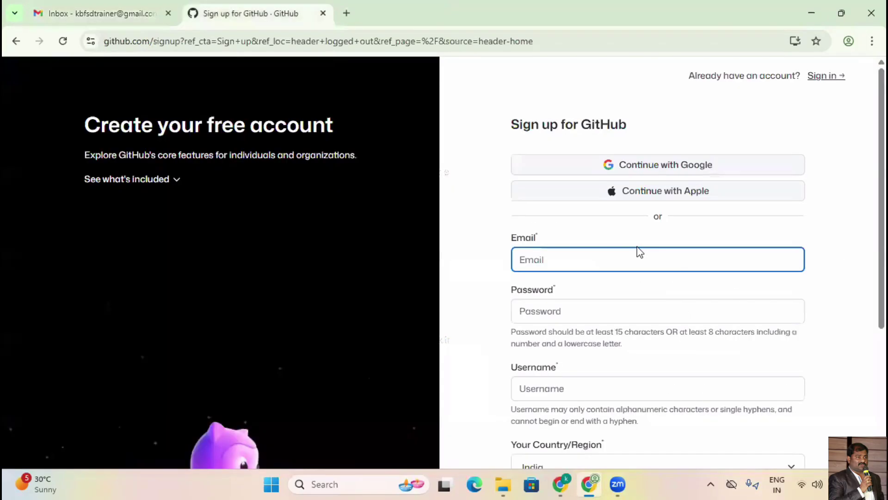
key(ctrl+v)
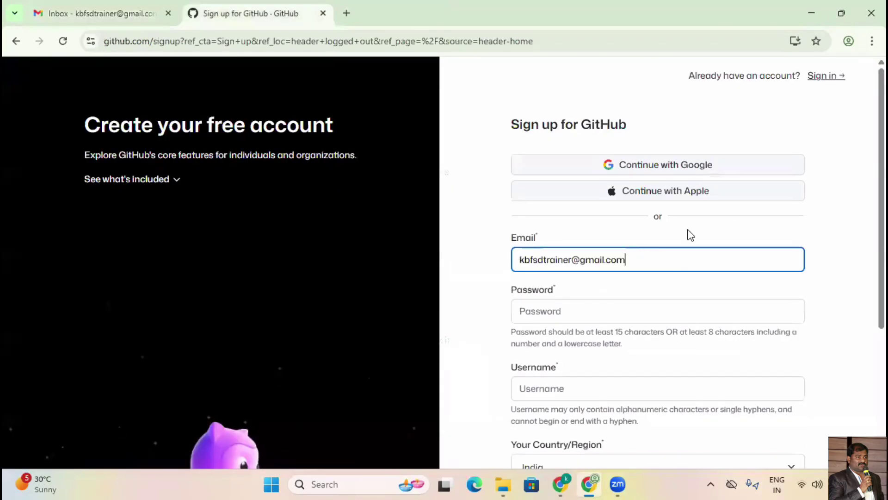
Enter a password and username, replacing the rejected password with a stronger one.
scroll(630, 203, down, 3)
click(604, 177)
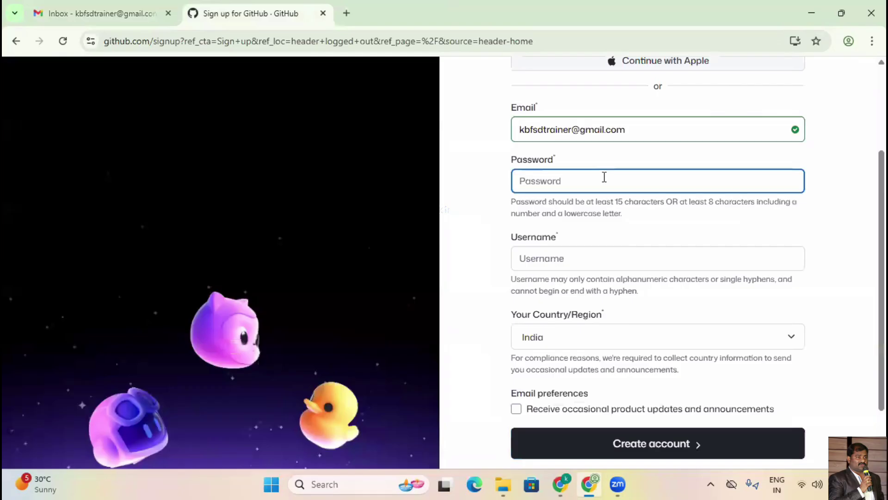
text(••••••••••••)
click(587, 265)
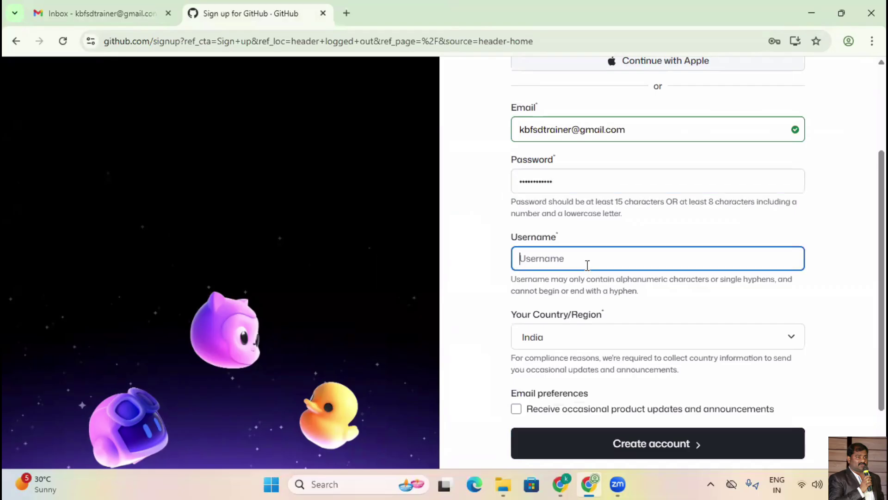
text(Kann)
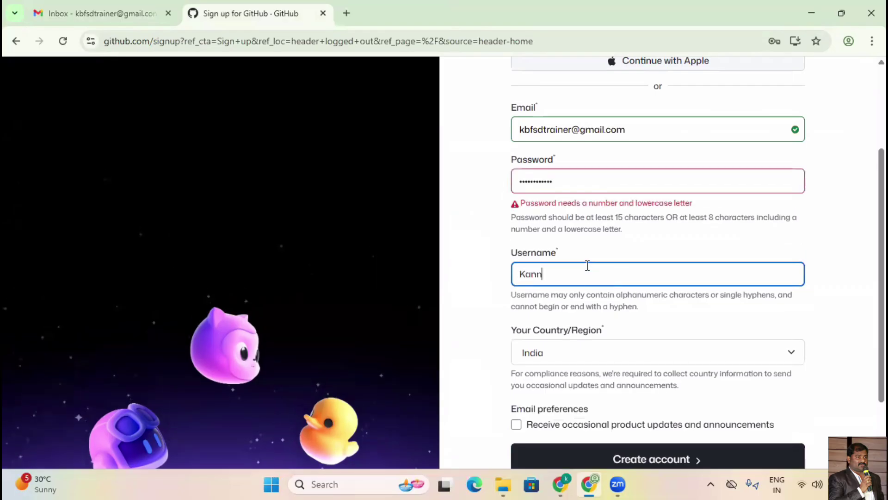
text(ababu)
drag(553, 180, 496, 175)
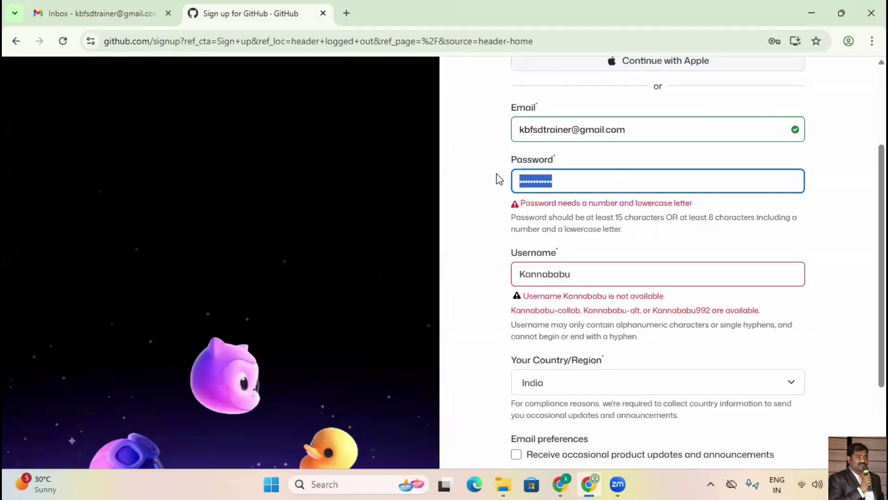
text(Kannab)
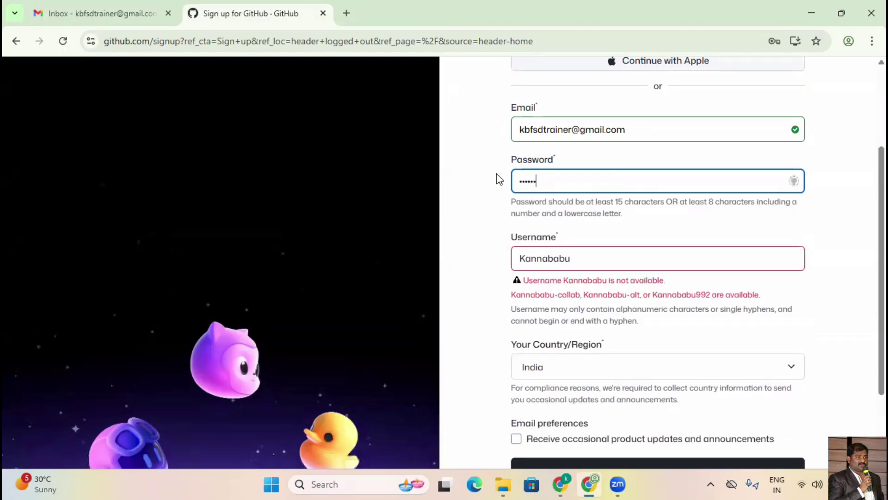
text(12)
Revise the unavailable username to a longer, available one.
click(628, 256)
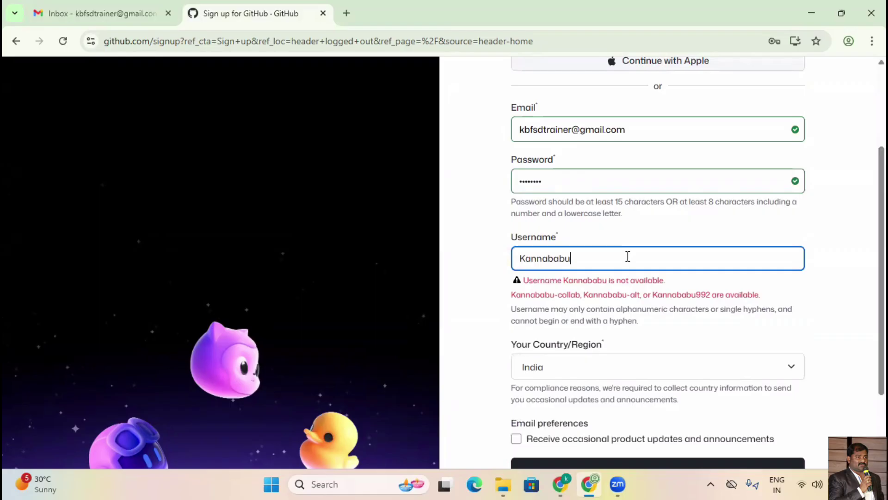
text(FSD)
text(T)
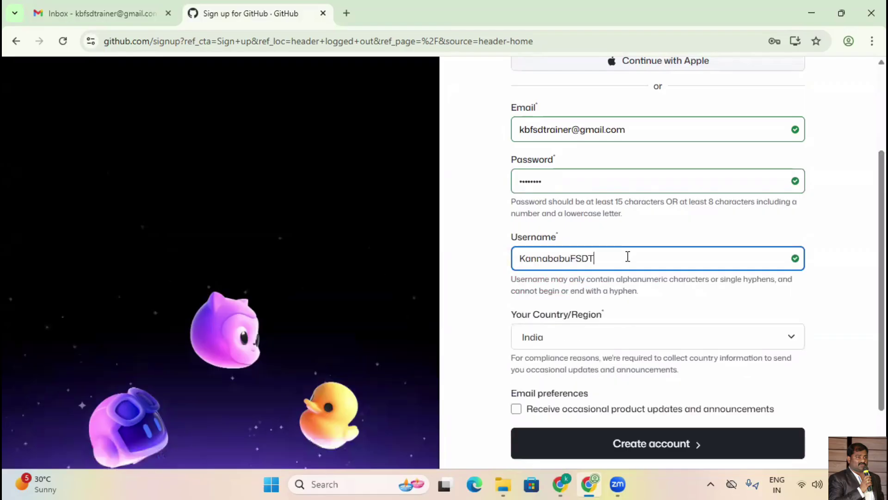
text(rainer)
click(573, 258)
key(shift+End)
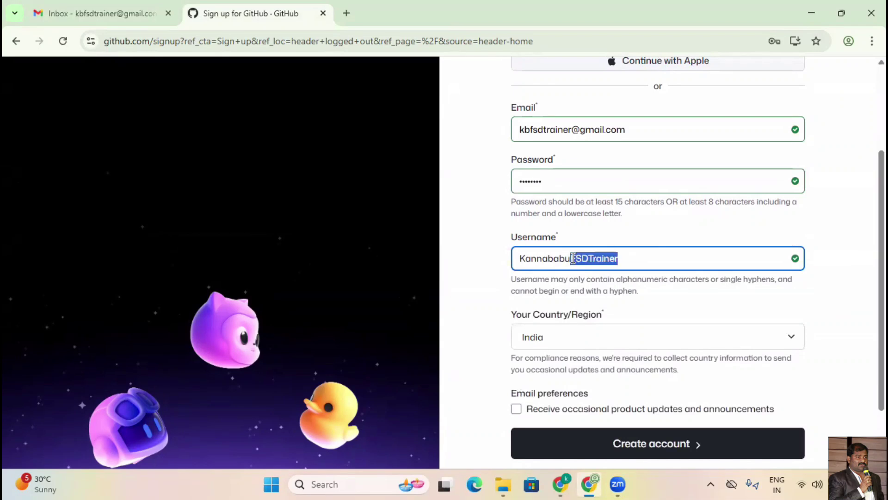
text(fsd)
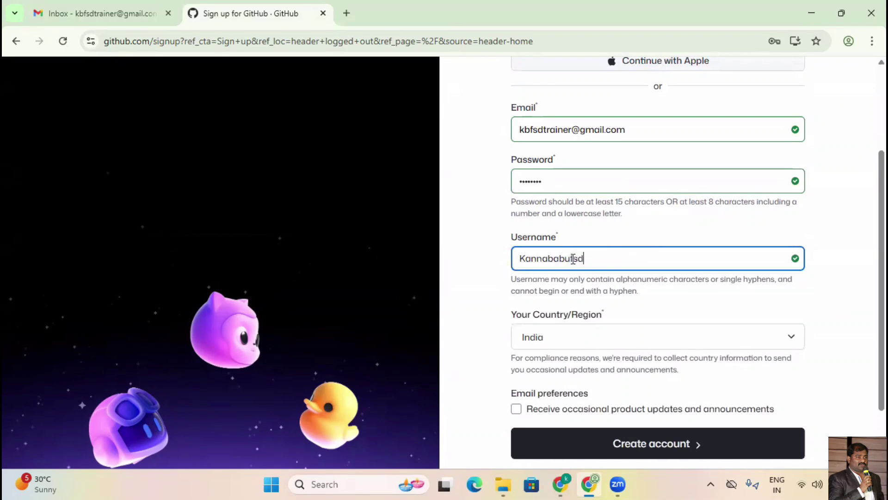
text(trainer)
Opt in to product update emails and submit the GitHub sign-up form.
scroll(592, 271, down, 1)
scroll(648, 375, down, 1)
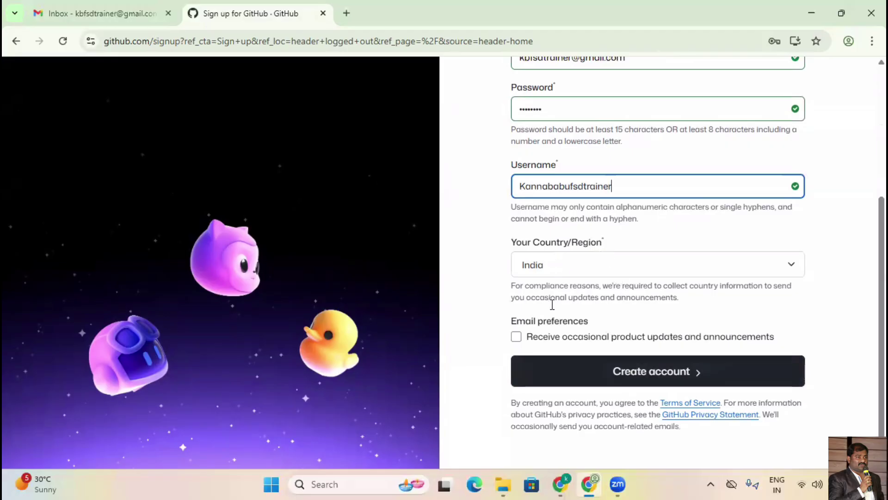
click(557, 339)
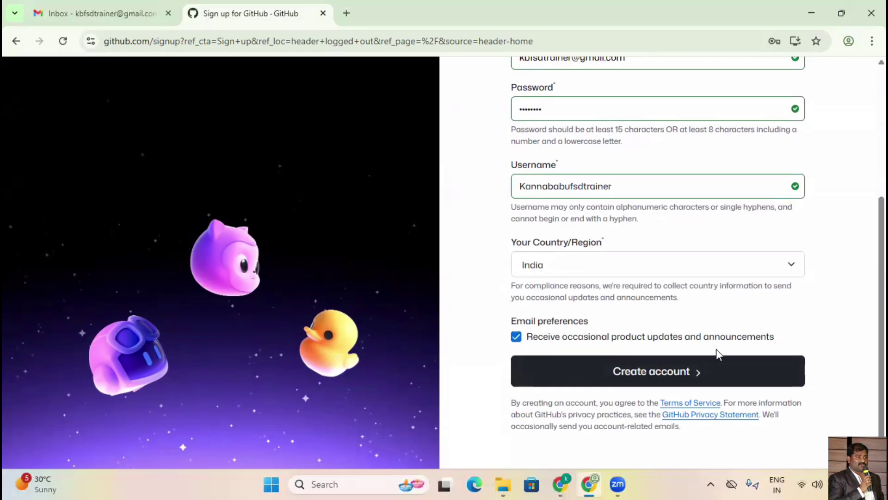
click(665, 359)
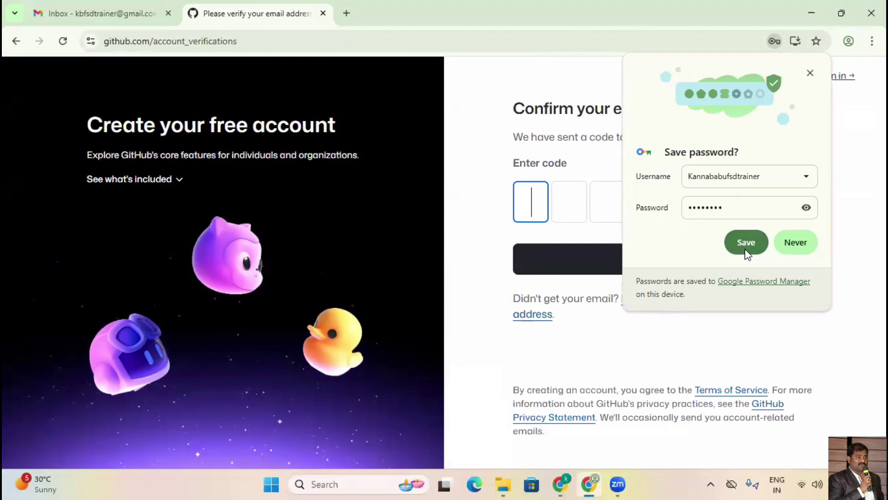
Copy the launch code from GitHub's Gmail message and paste it into the verification boxes.
click(69, 13)
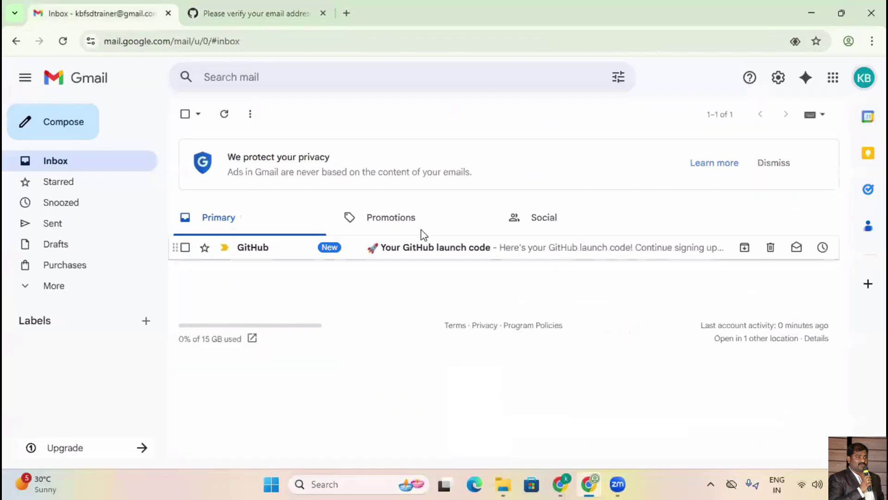
click(482, 253)
drag(473, 299, 537, 300)
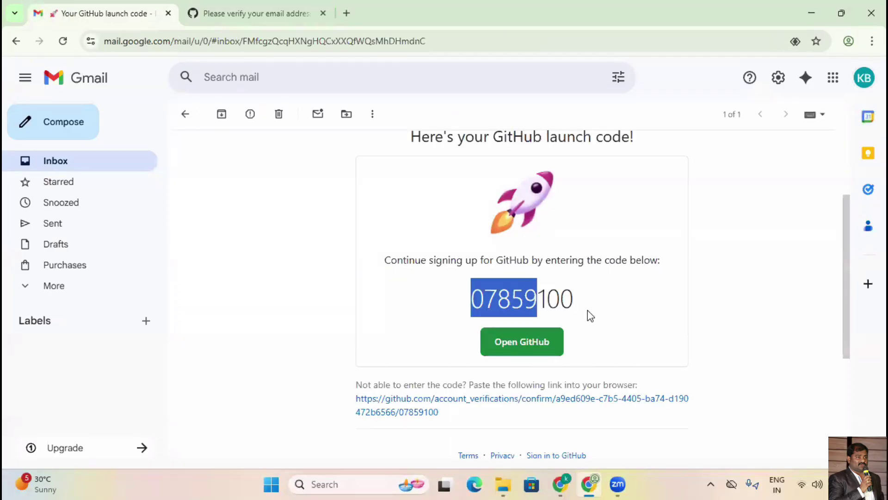
drag(590, 313, 590, 313)
key(ctrl+c)
click(258, 13)
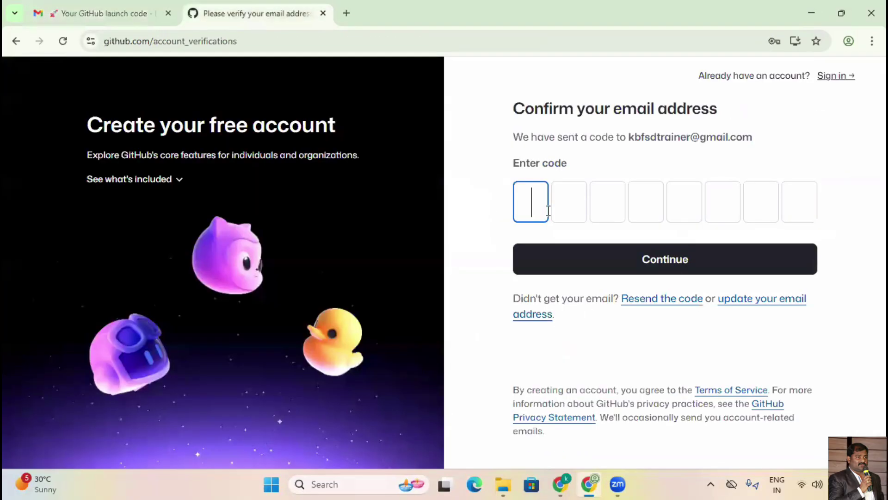
key(ctrl+v)
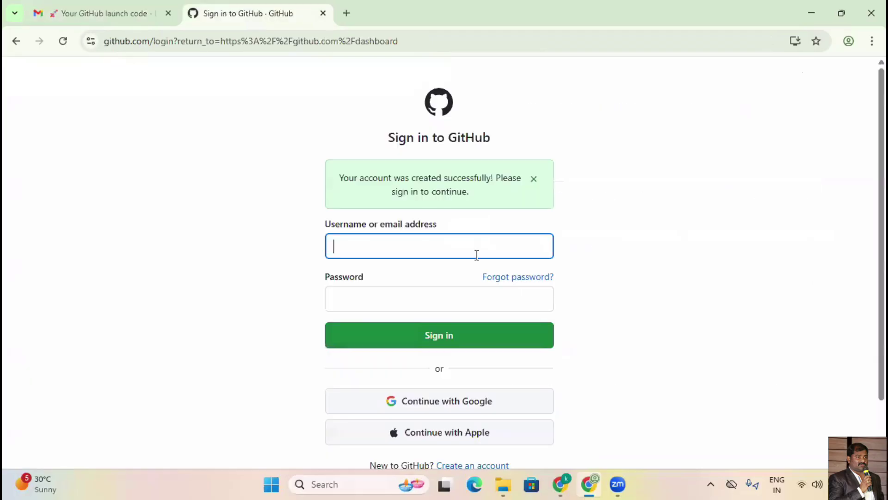
Sign in to GitHub with the new account's username and password.
scroll(462, 268, down, 2)
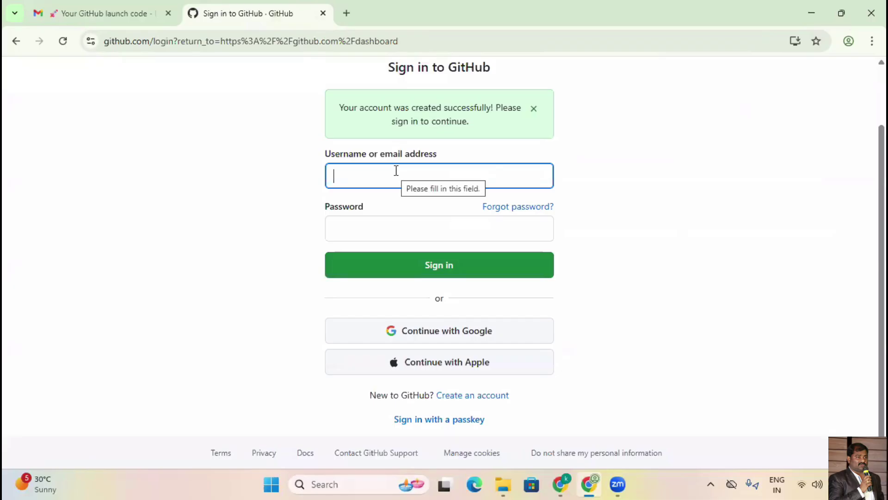
click(323, 187)
click(355, 176)
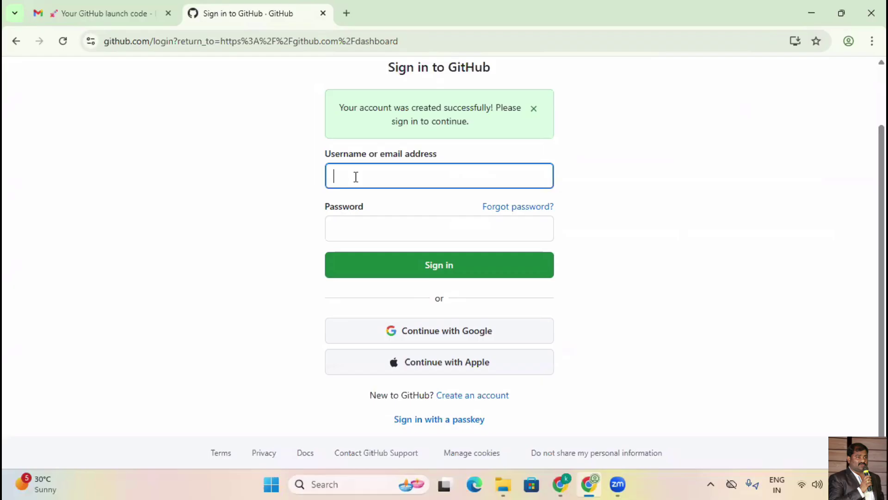
text(kannababufsdtrainer)
click(393, 222)
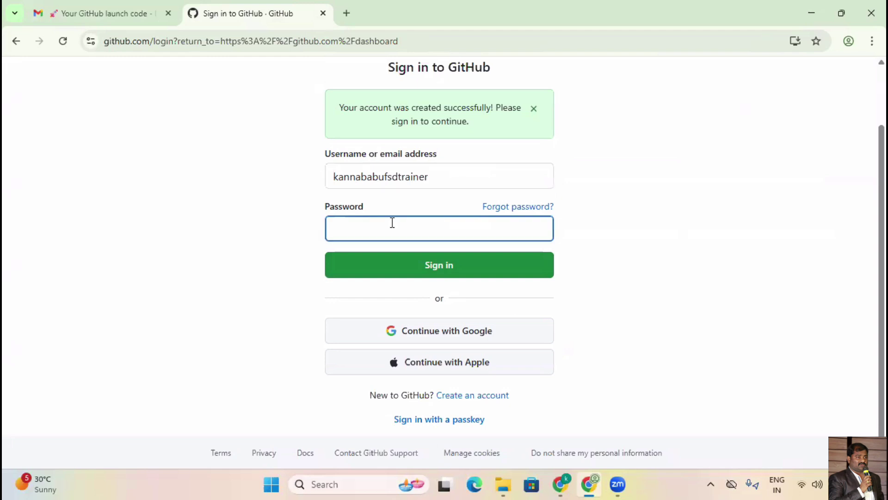
text(********)
click(441, 263)
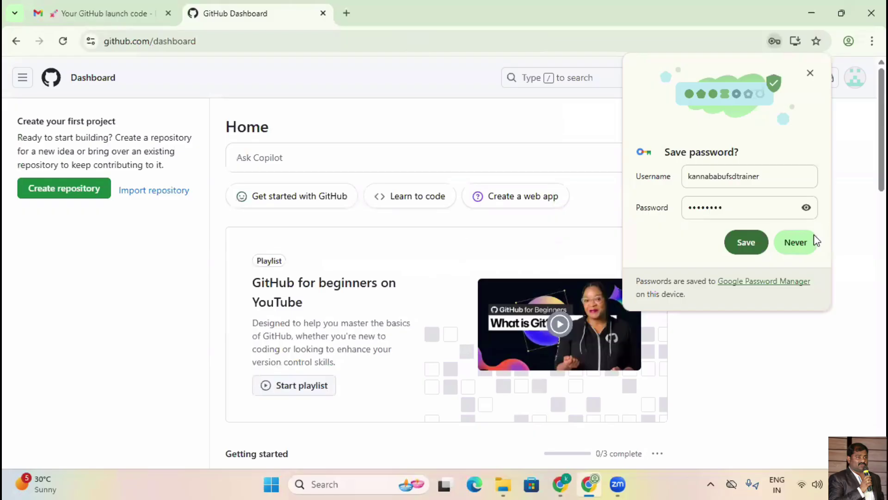
Save the sign-in password in Chrome and scroll through the Home dashboard.
click(742, 240)
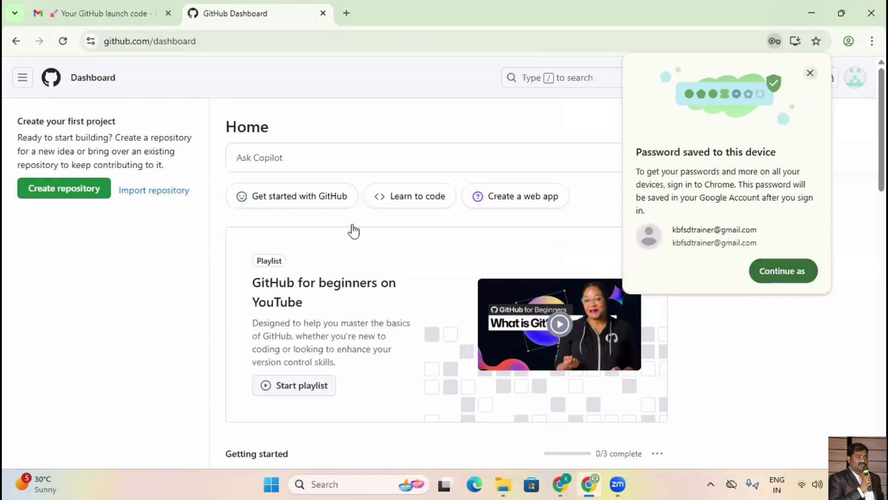
scroll(414, 246, down, 8)
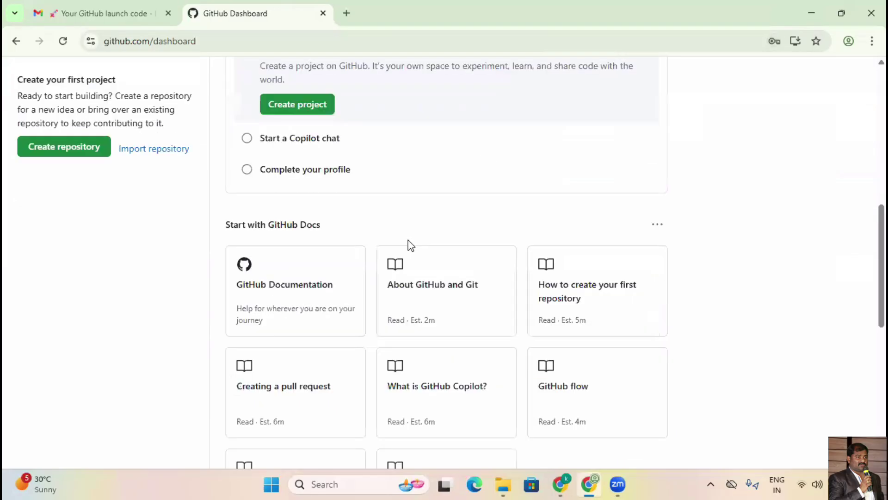
scroll(394, 251, down, 5)
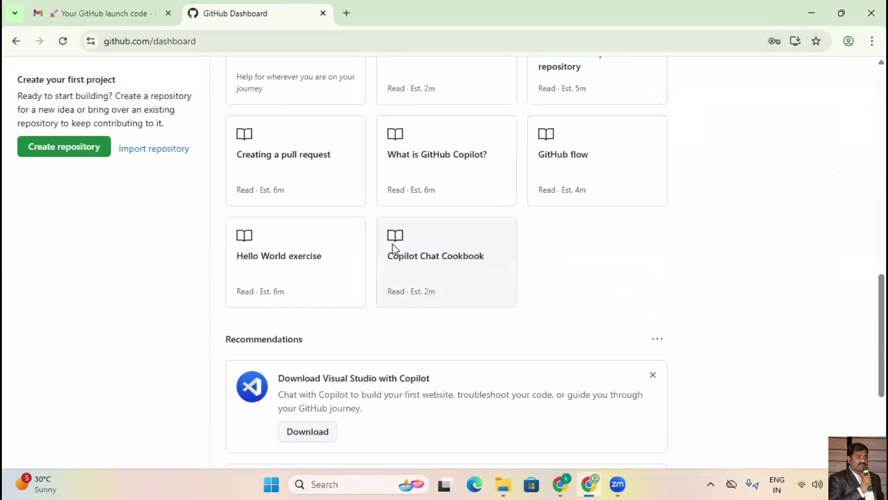
scroll(393, 250, up, 10)
scroll(394, 251, up, 2)
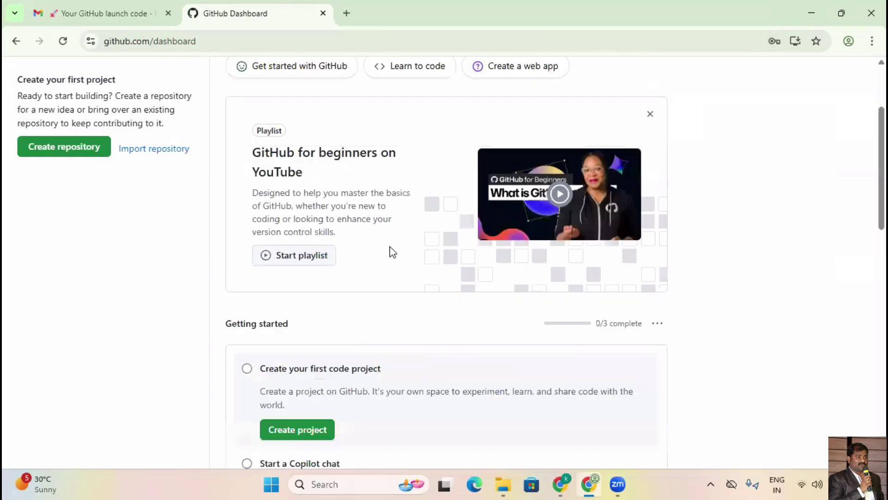
Find the repository option on the dashboard and open the Create a new repository page.
scroll(426, 123, down, 3)
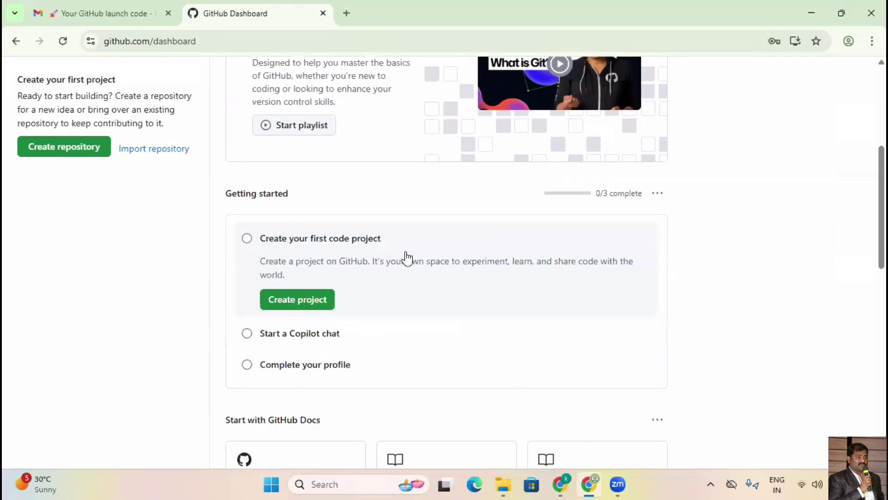
scroll(336, 257, down, 4)
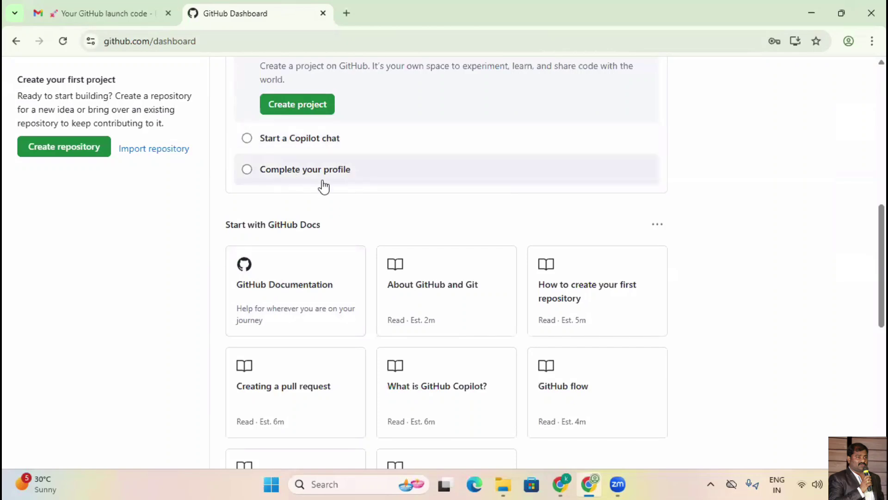
scroll(468, 234, down, 1)
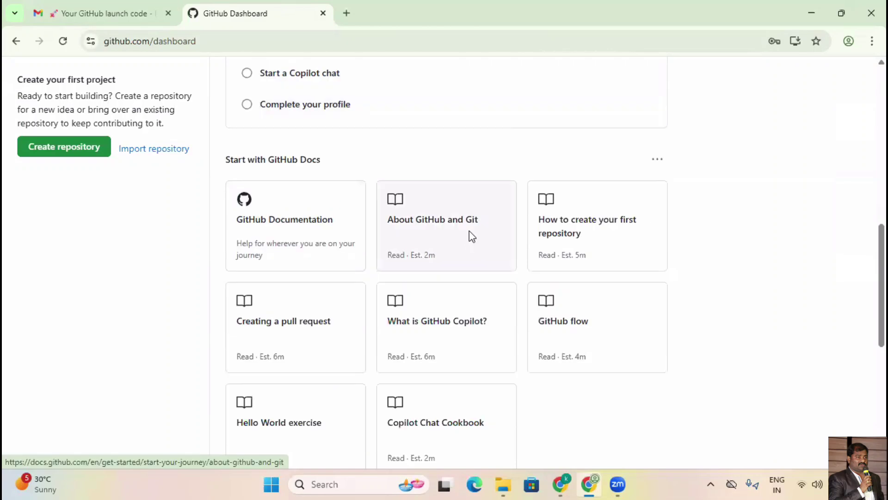
scroll(450, 237, down, 3)
scroll(366, 234, up, 1)
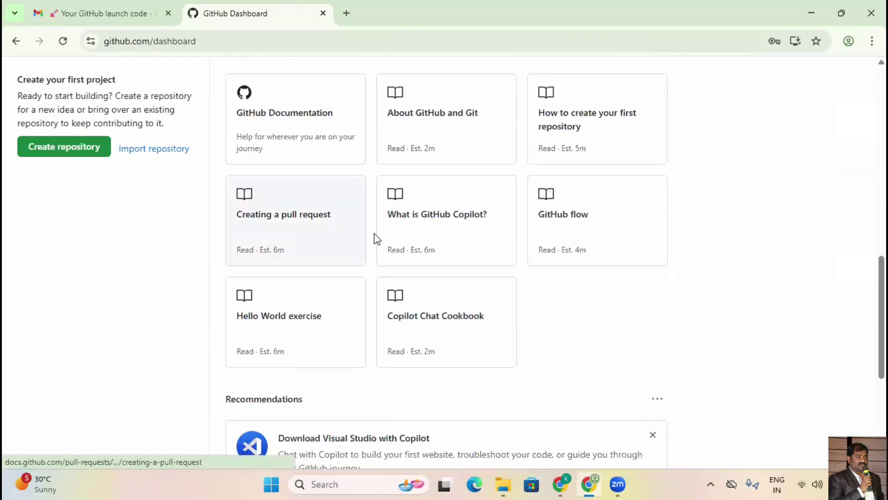
scroll(324, 282, up, 12)
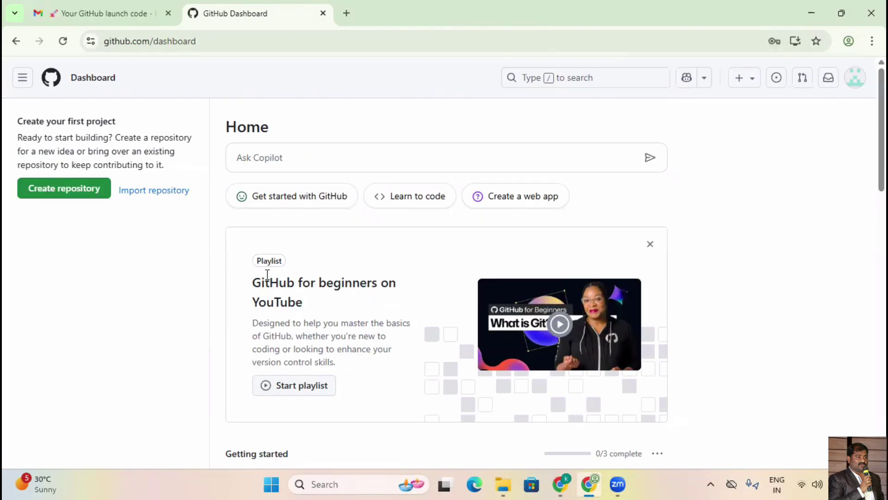
click(69, 194)
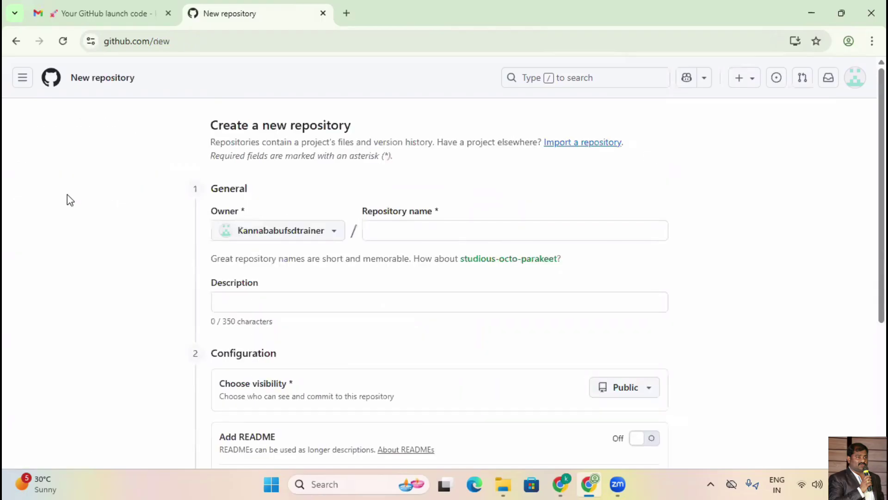
Name the repository MyResume, describe it 'FullStack Java Developer with 15+Years of Exp', and create it as Public.
click(451, 231)
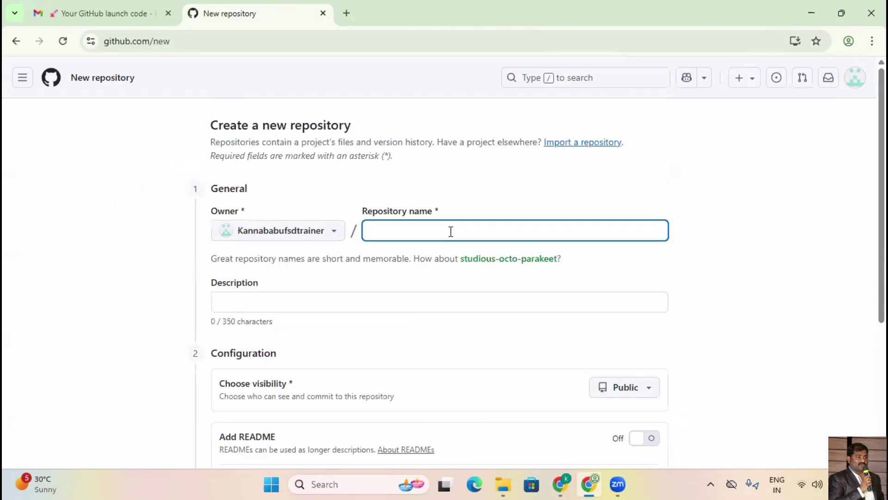
text(My)
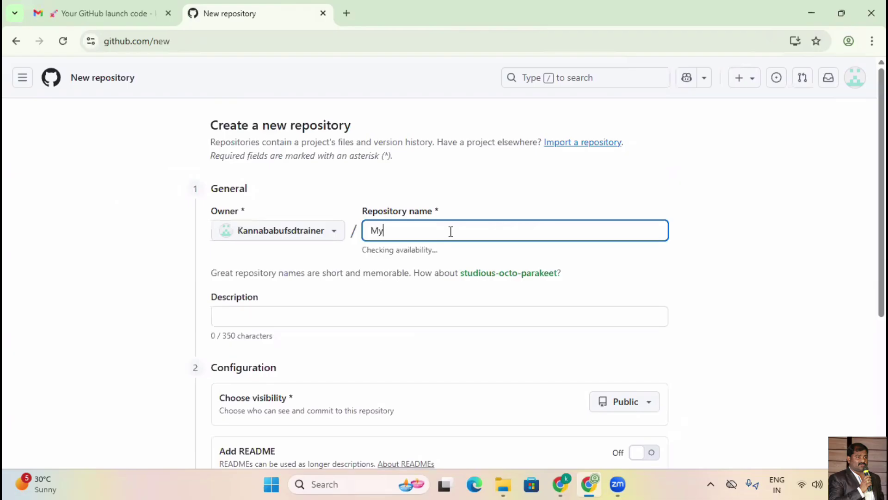
text(Resume)
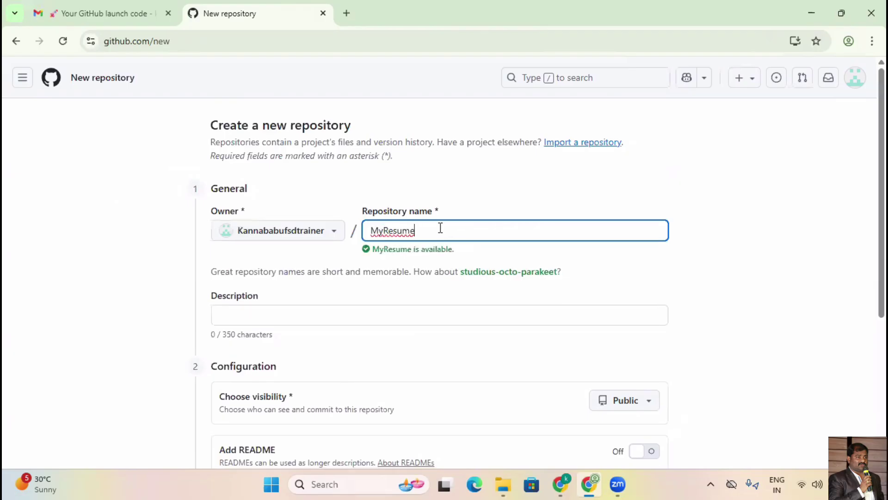
scroll(446, 213, down, 3)
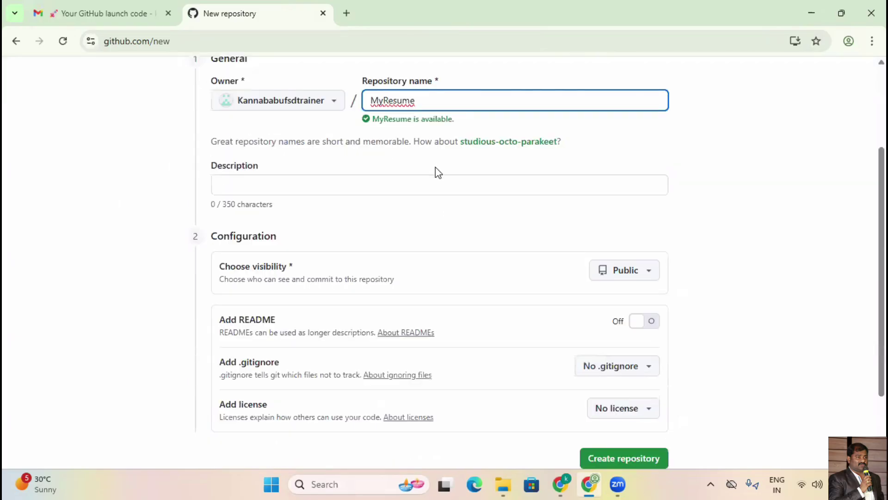
click(296, 186)
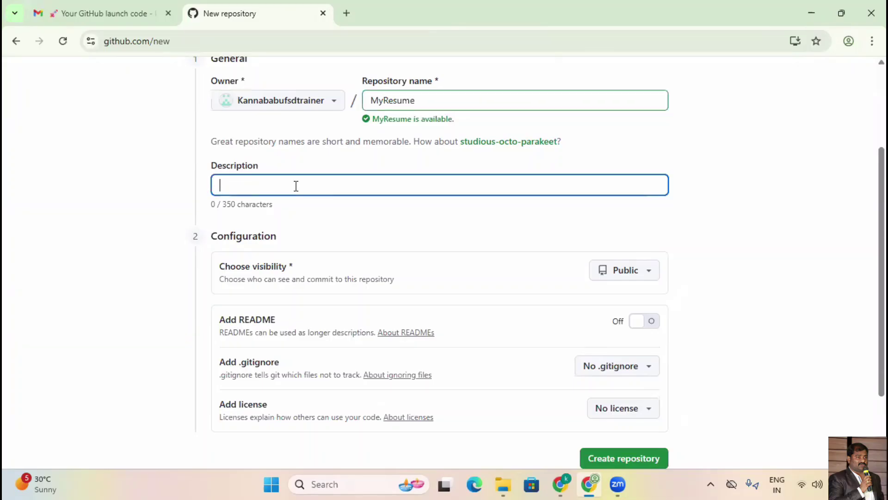
text(FullStack D)
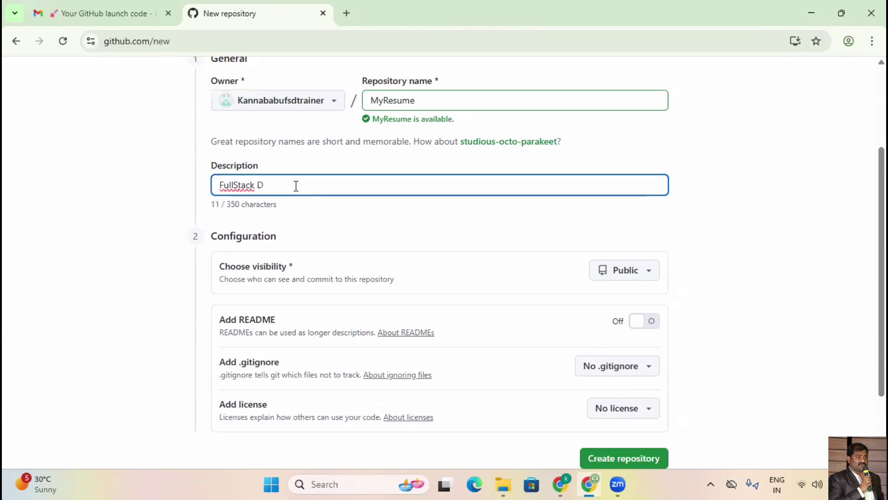
key(BackSpace)
text(Java Developer with 15+Years o)
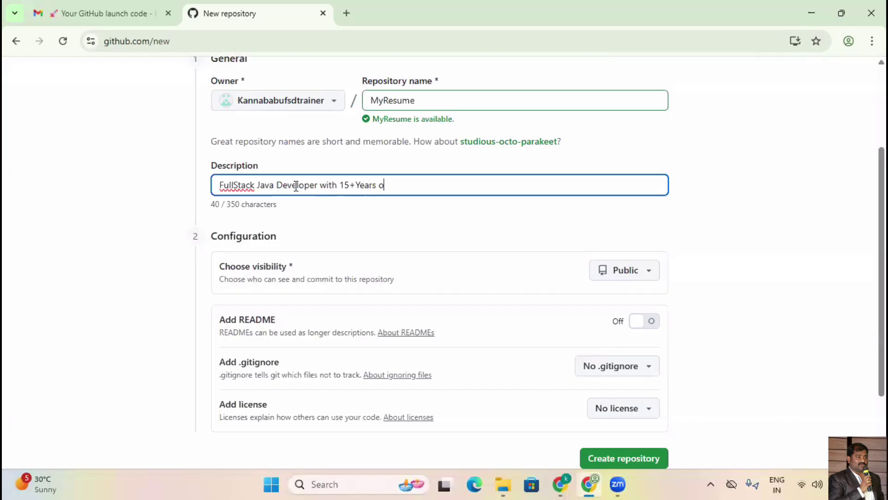
text(f Exp)
scroll(599, 360, down, 2)
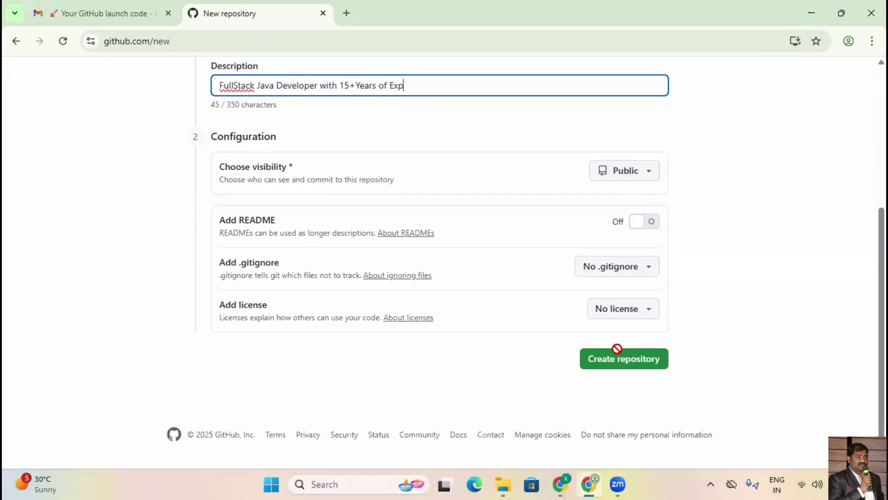
click(594, 357)
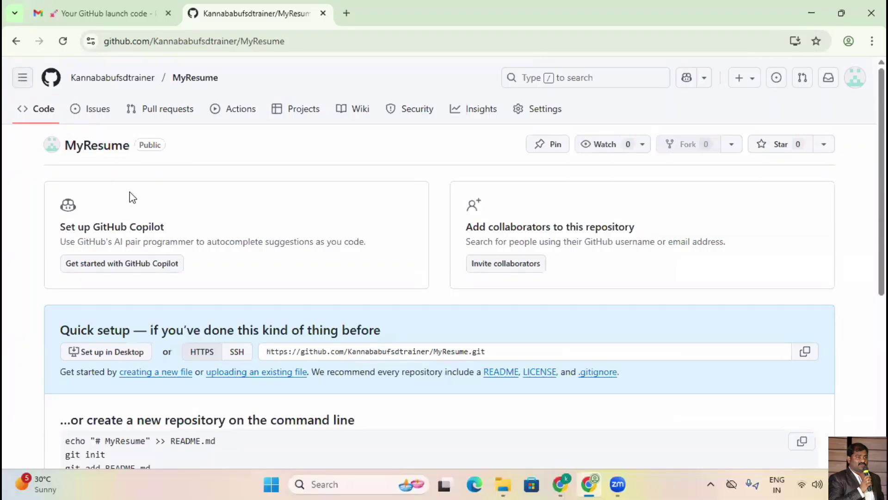
click(27, 77)
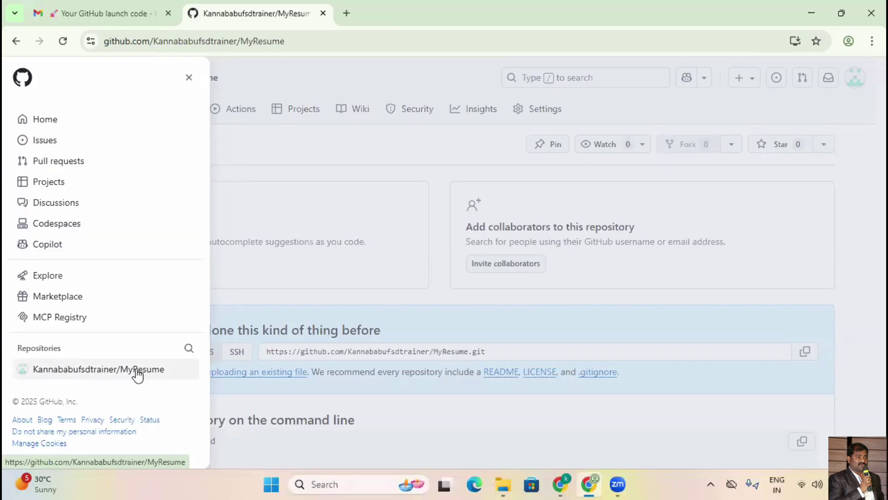
click(152, 368)
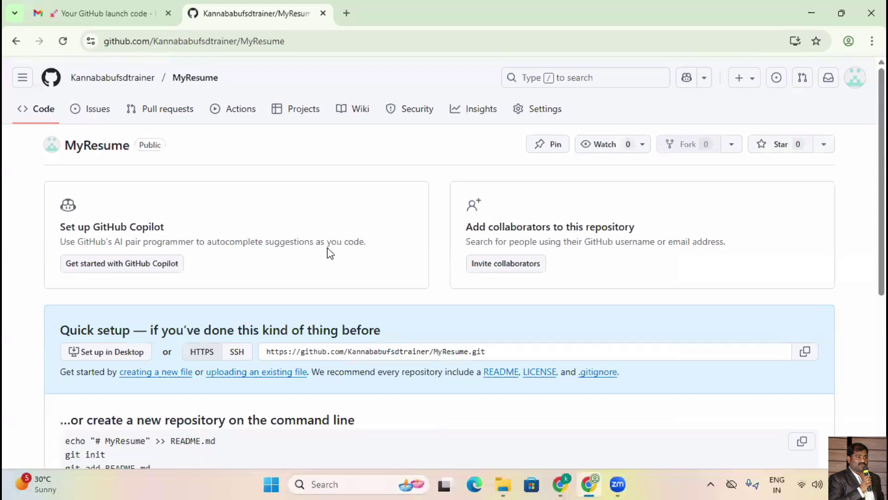
scroll(322, 263, down, 5)
scroll(317, 262, up, 2)
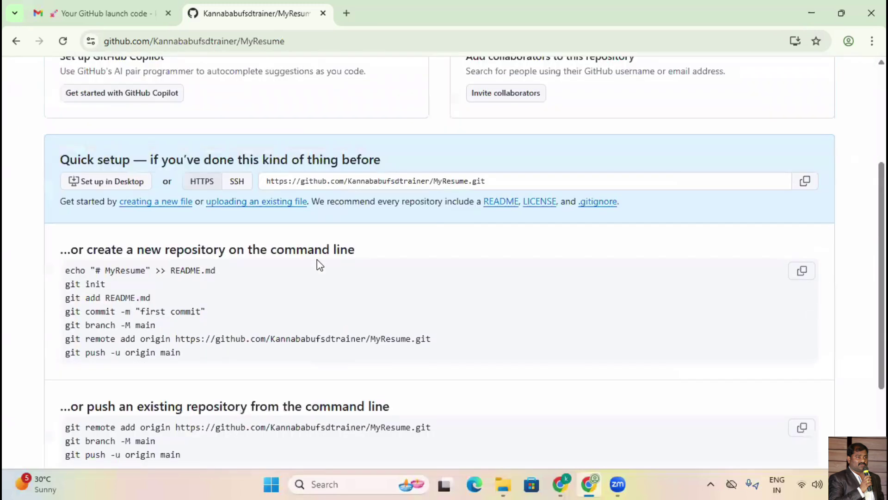
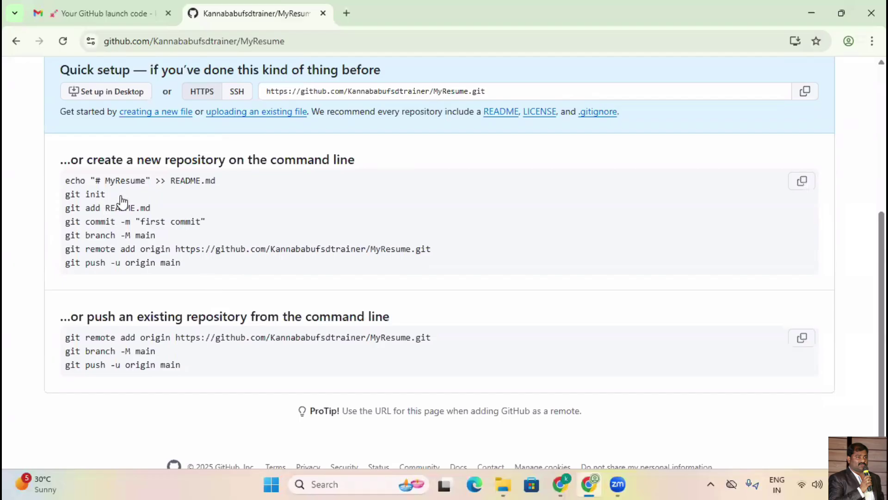
key(ctrl+shift+Tab)
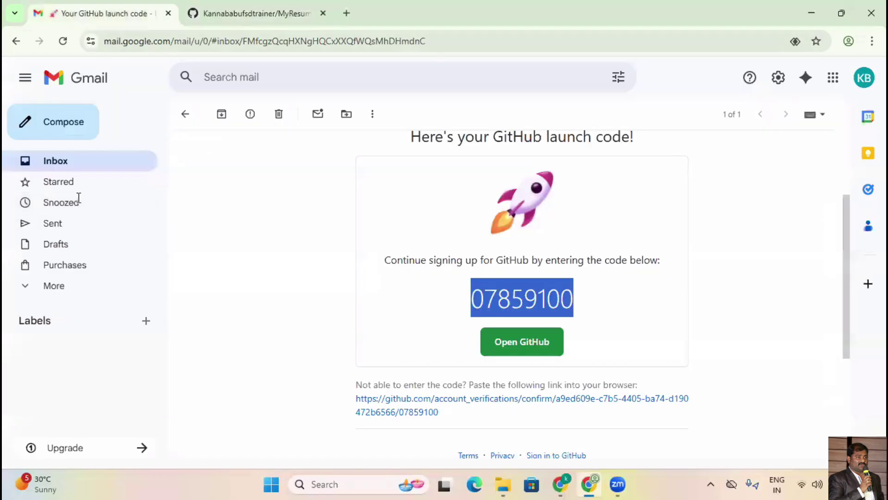
key(ctrl+Tab)
drag(66, 194, 134, 202)
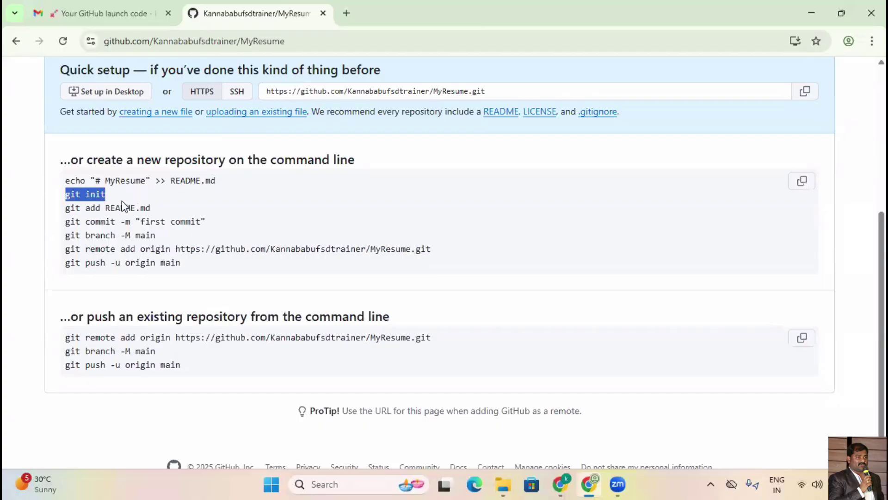
click(129, 191)
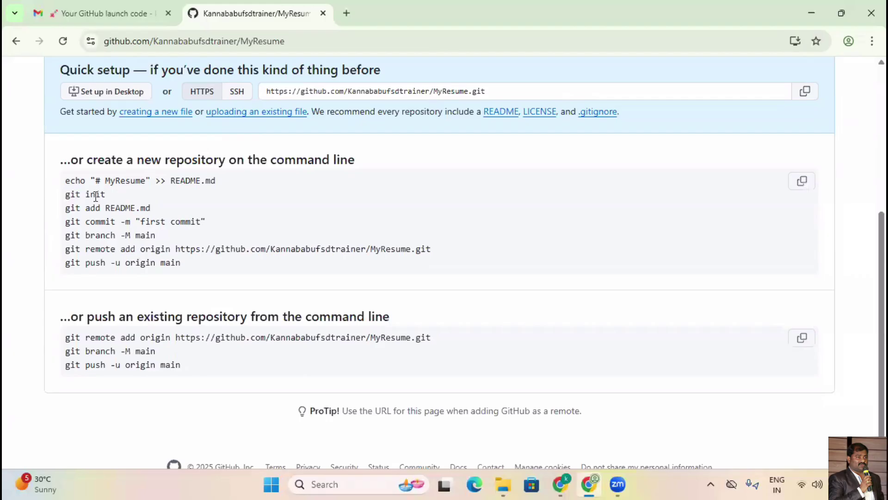
drag(71, 198, 107, 197)
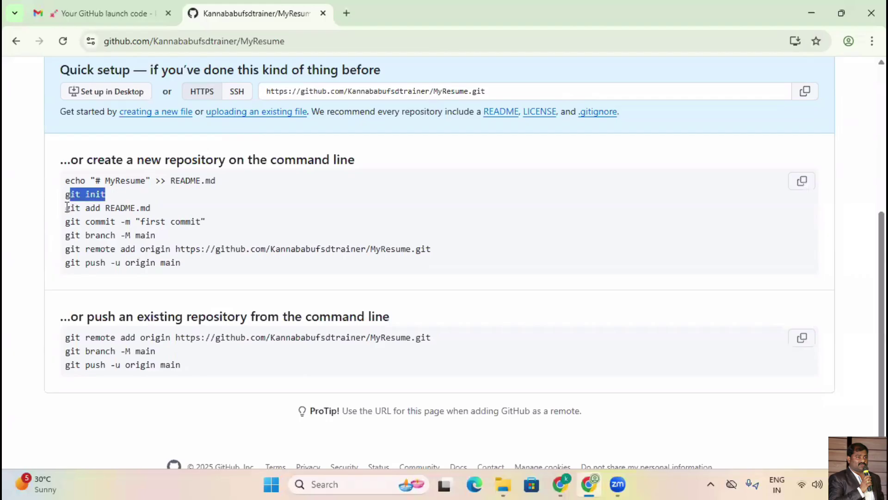
triple_click(180, 207)
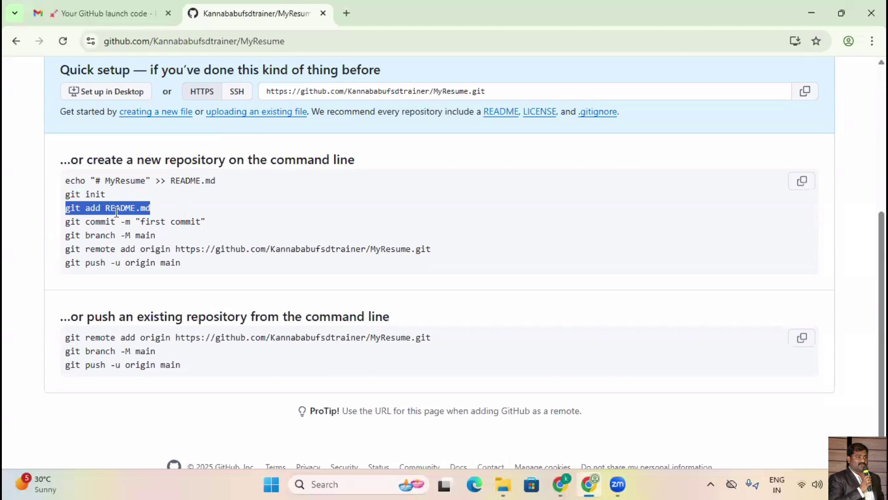
click(191, 210)
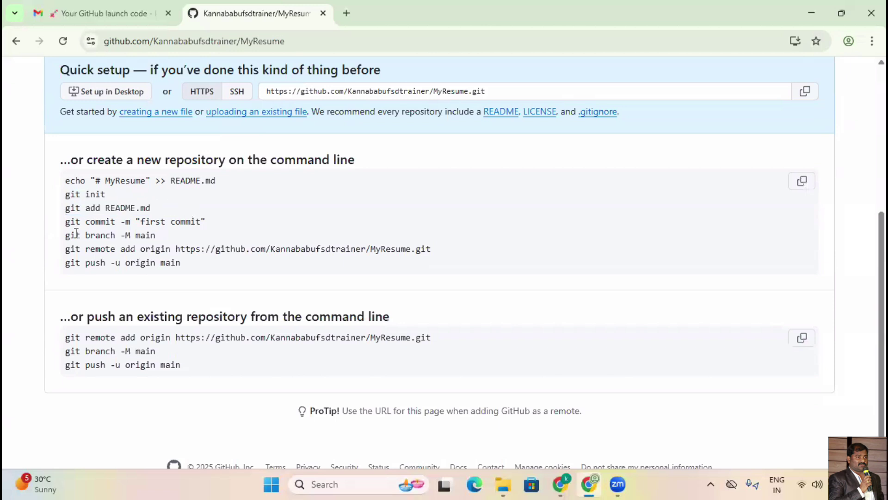
triple_click(195, 220)
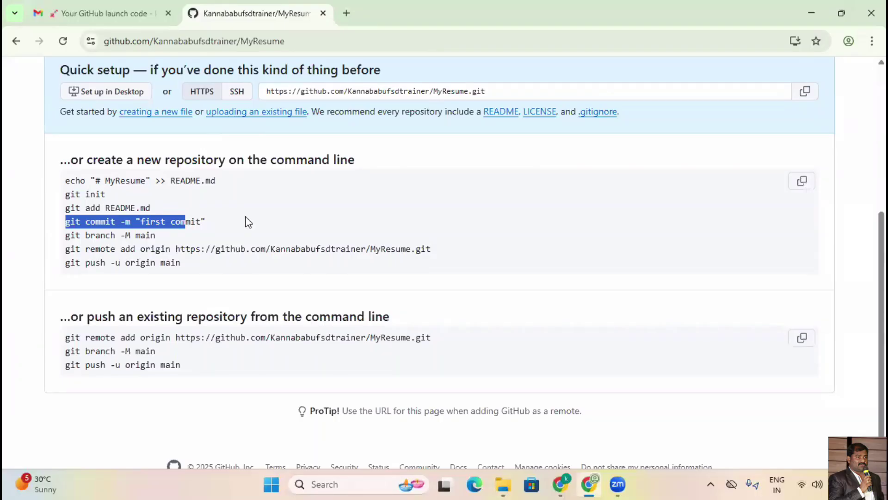
click(245, 216)
drag(65, 236, 115, 236)
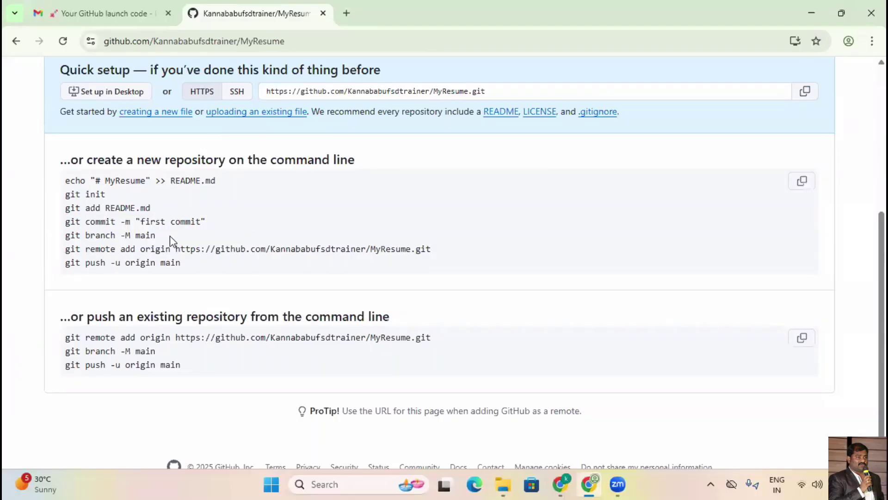
click(156, 248)
drag(453, 250, 176, 250)
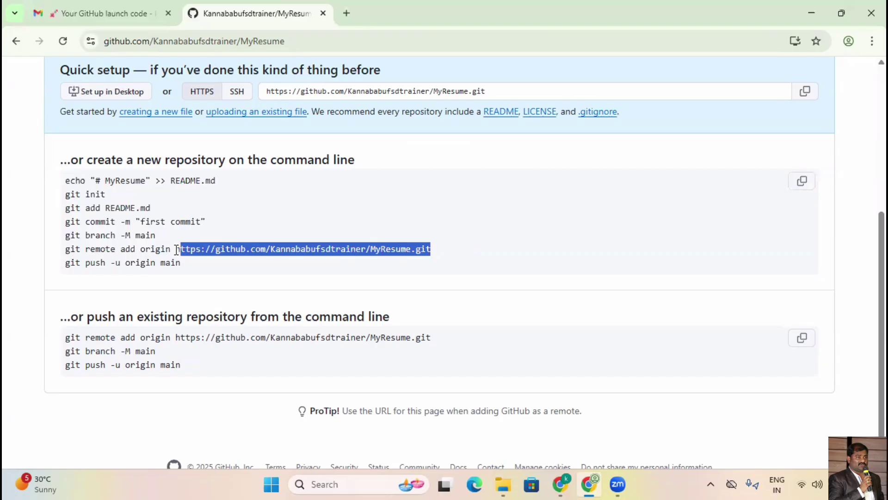
click(176, 249)
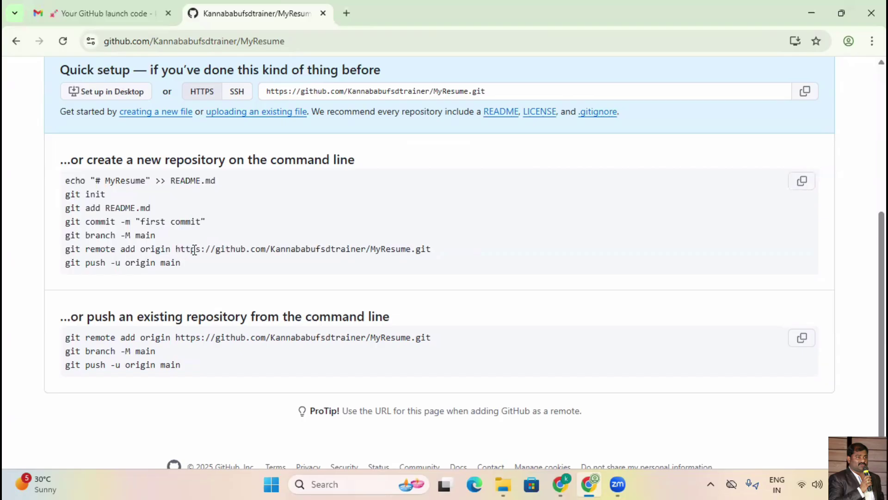
drag(176, 250, 411, 250)
drag(489, 249, 486, 248)
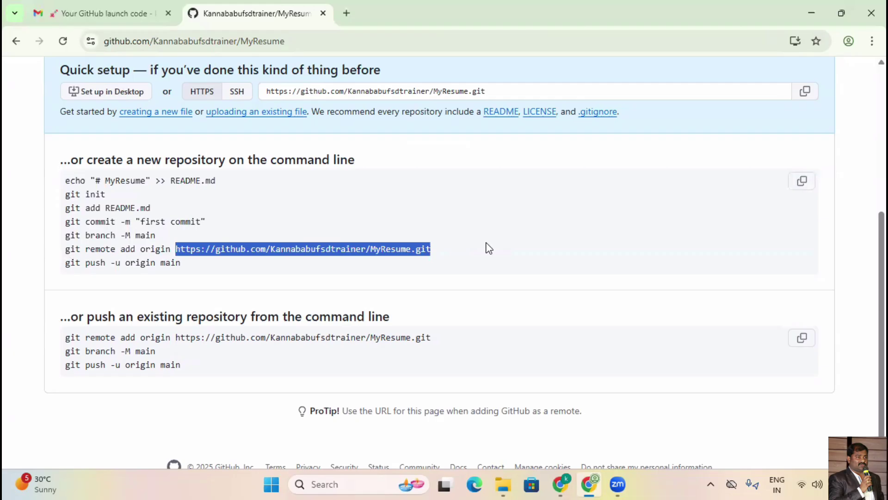
click(197, 252)
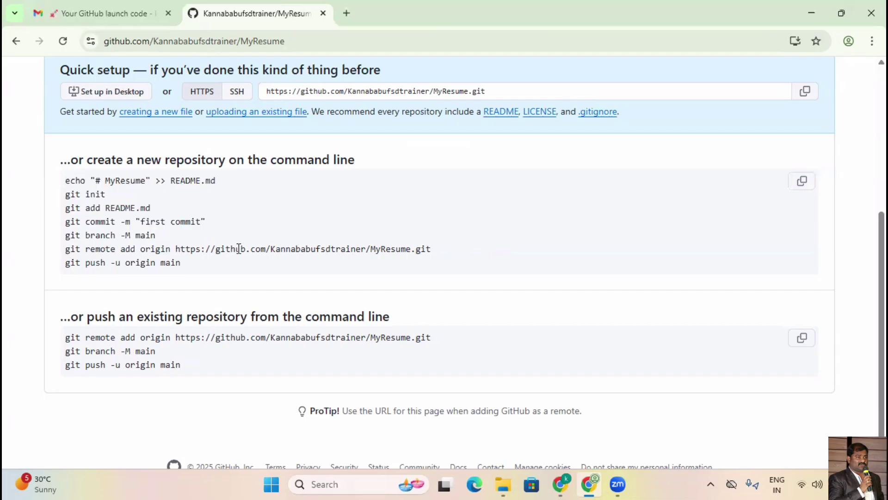
drag(183, 249, 271, 250)
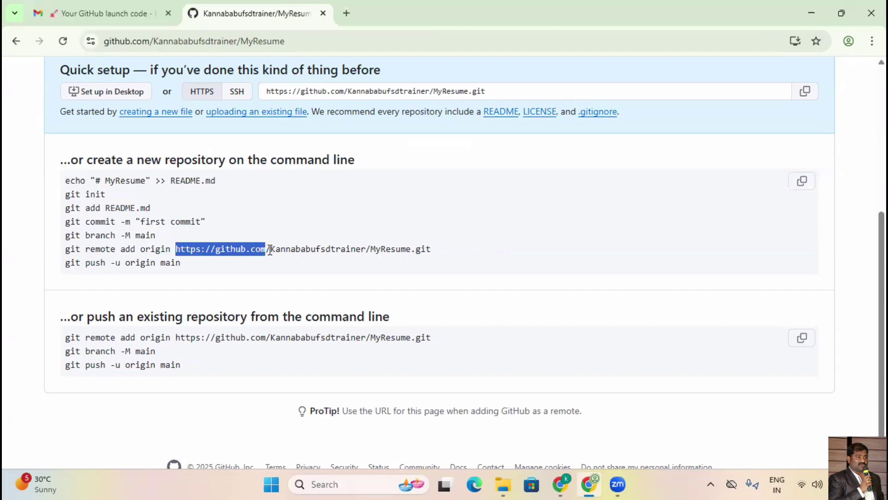
click(270, 249)
shift+click(354, 250)
shift+click(362, 250)
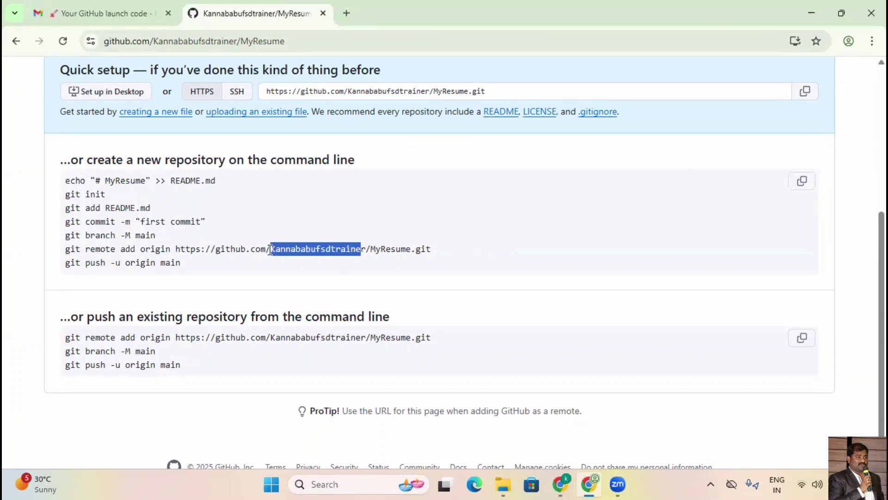
click(270, 250)
shift+click(359, 250)
shift+click(365, 250)
click(365, 250)
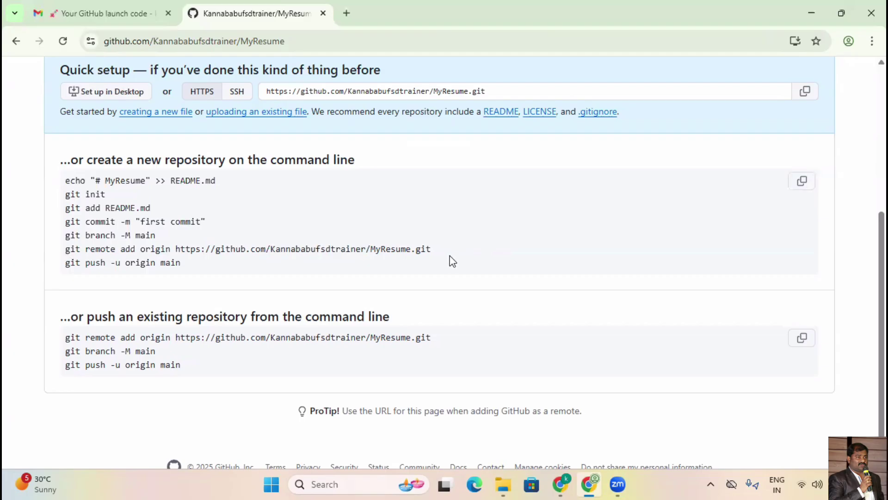
shift+click(453, 261)
click(258, 264)
scroll(169, 235, down, 1)
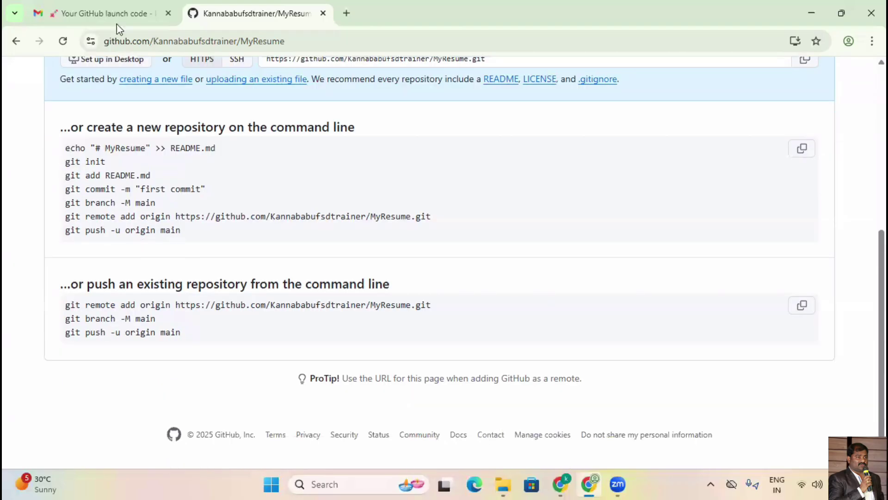
key(Home)
click(102, 13)
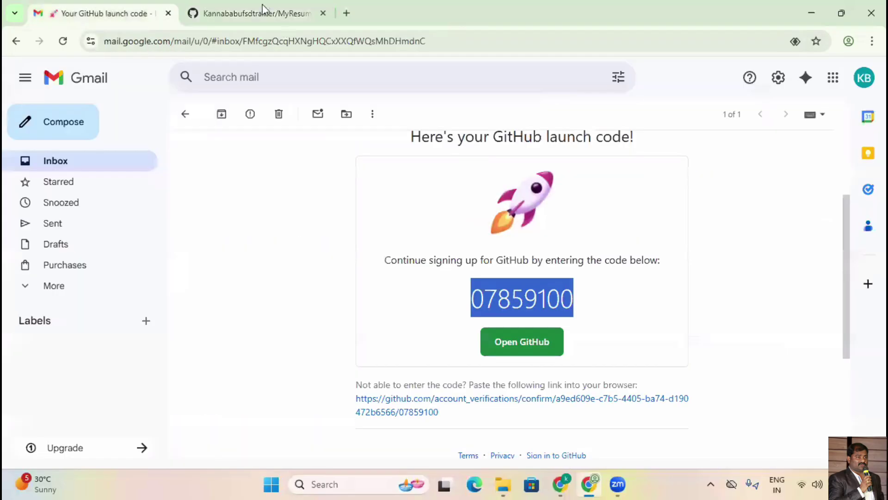
key(ctrl+Tab)
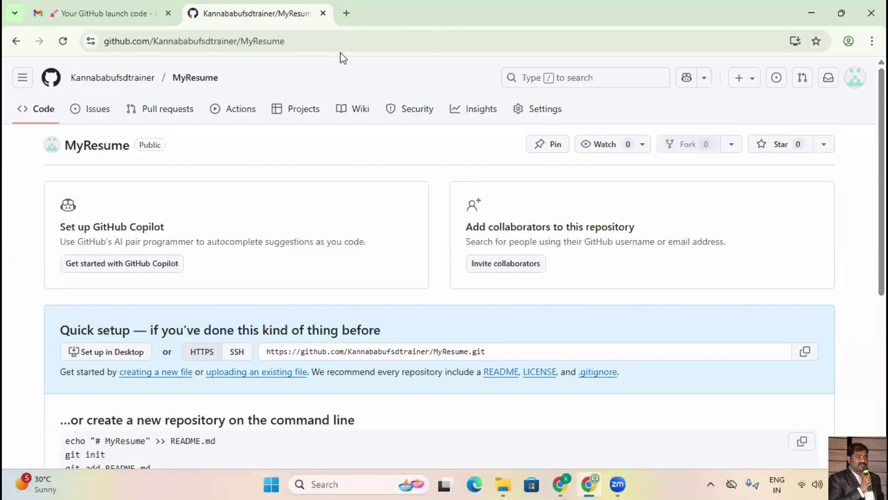
Search Google for 'git download' in a new browser tab.
click(347, 13)
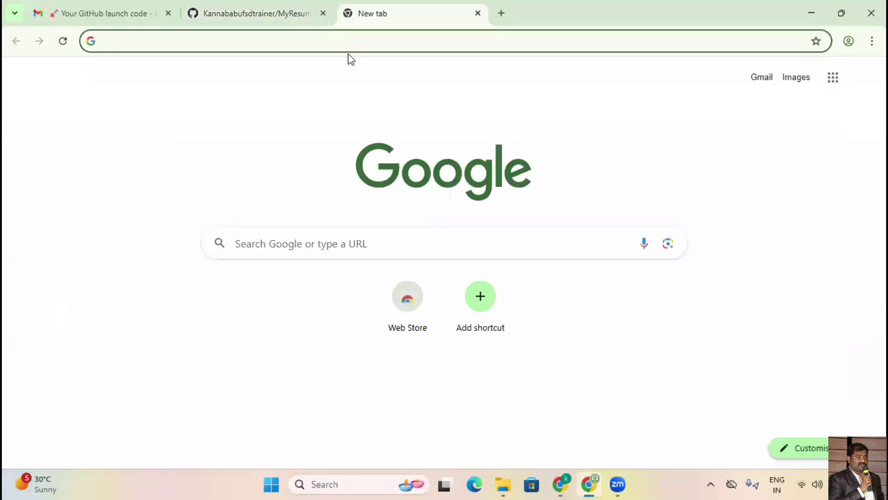
text(git)
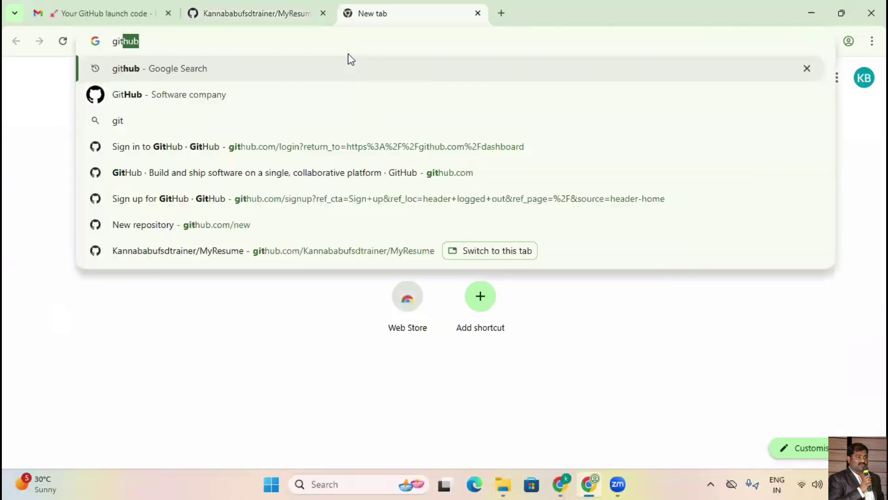
text( downl;)
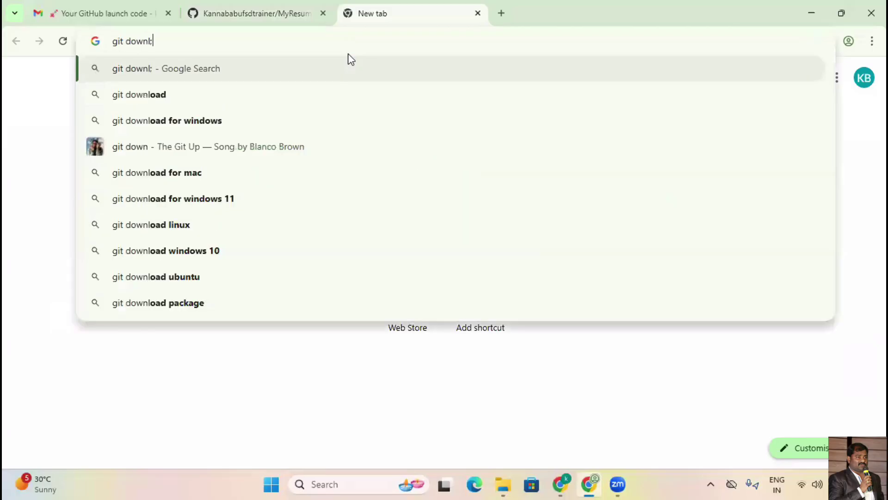
text(oa)
key(BackSpace)
key(BackSpace)
key(BackSpace)
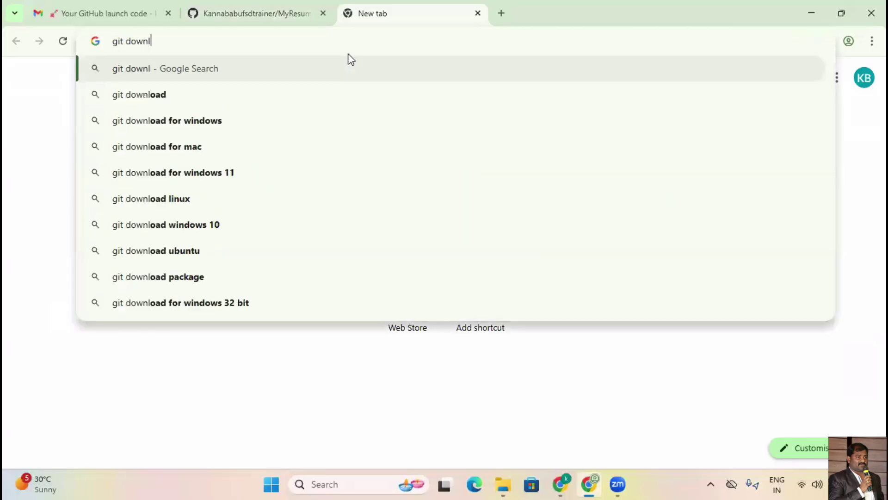
text(oad)
key(Return)
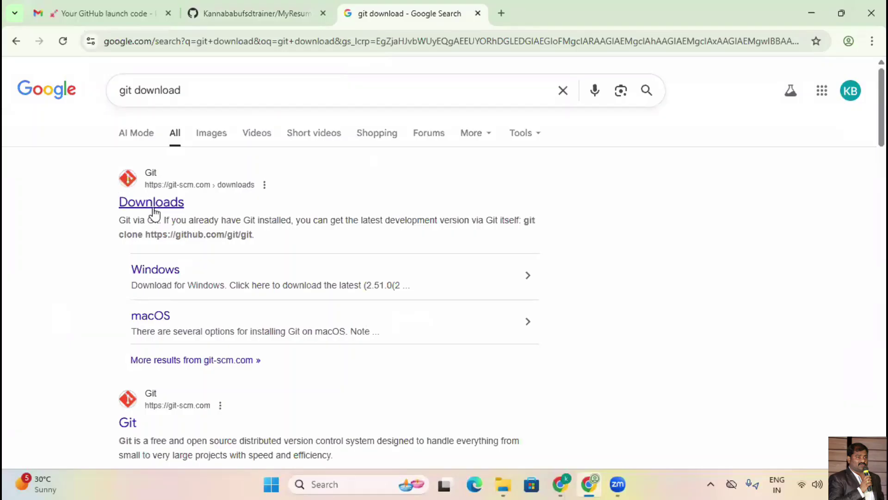
Download the 64-bit Git for Windows installer from git-scm.com and check the download's progress.
click(228, 206)
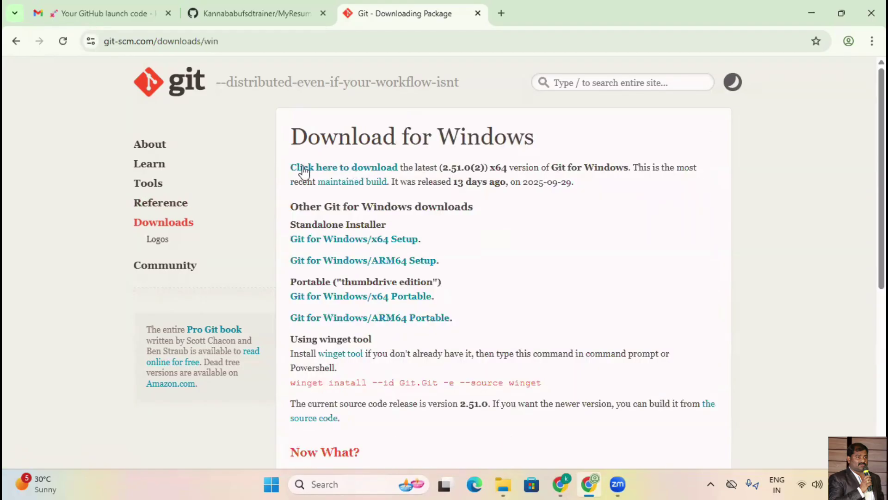
click(347, 173)
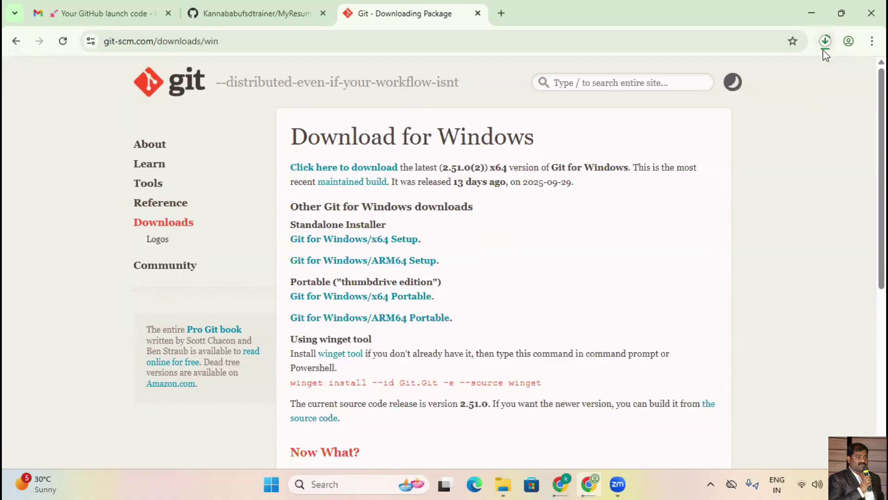
click(823, 49)
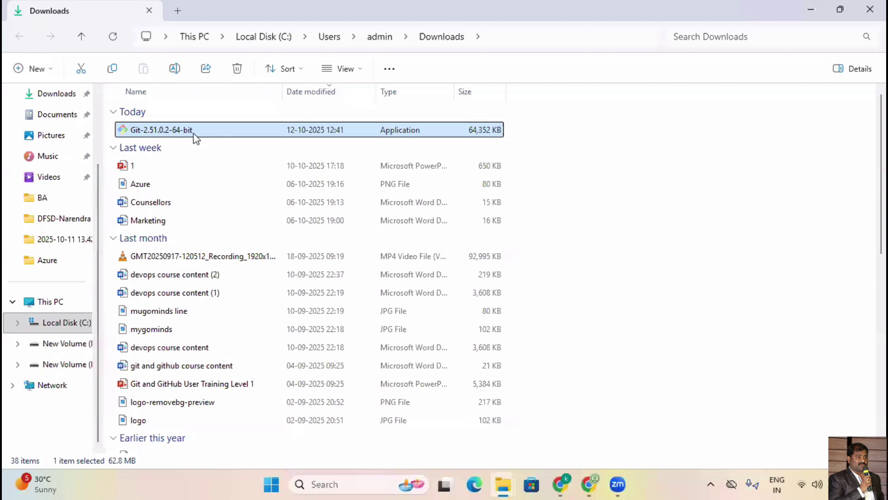
Launch Git-2.51.0.2-64-bit.exe, accept the licence and keep the C:\Program Files\Git install location.
double_click(198, 135)
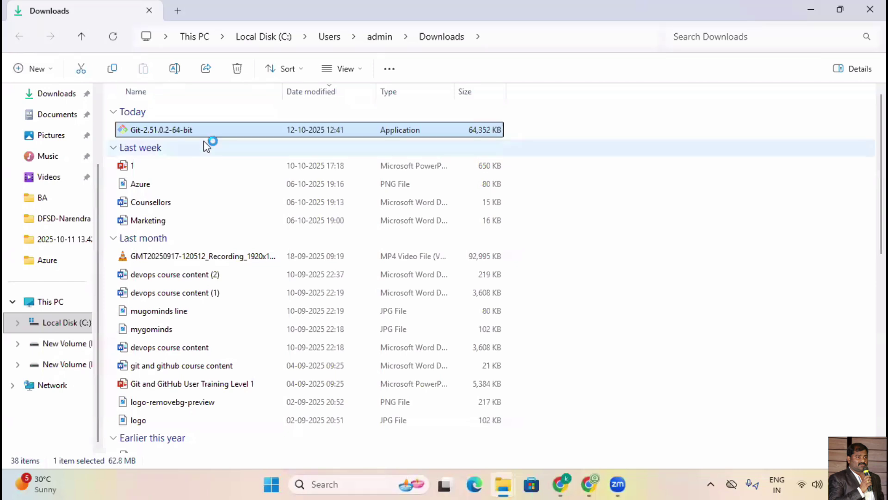
click(519, 344)
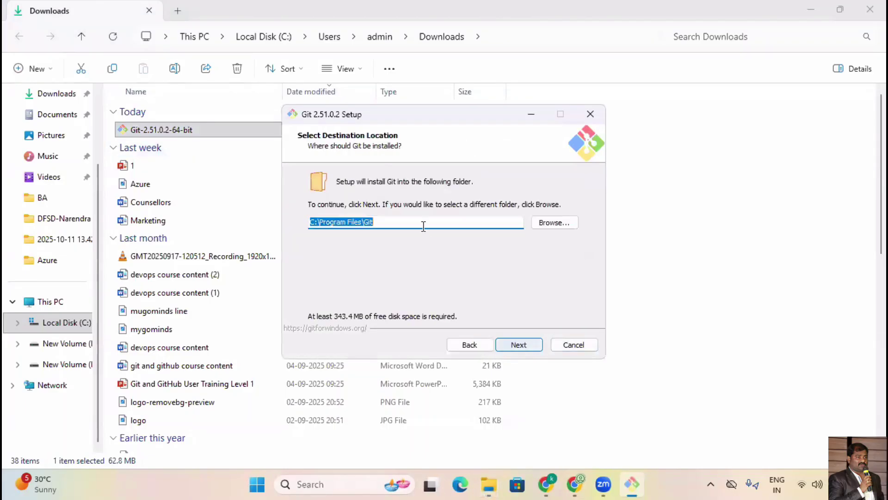
click(310, 224)
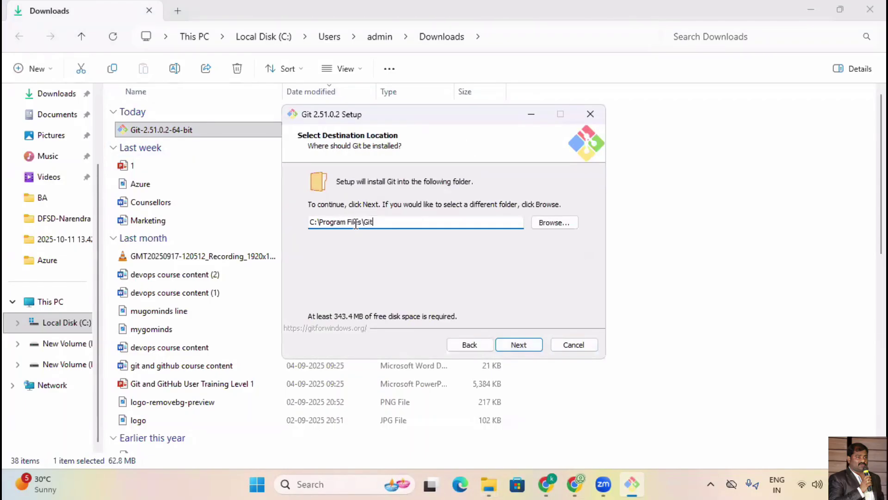
click(512, 347)
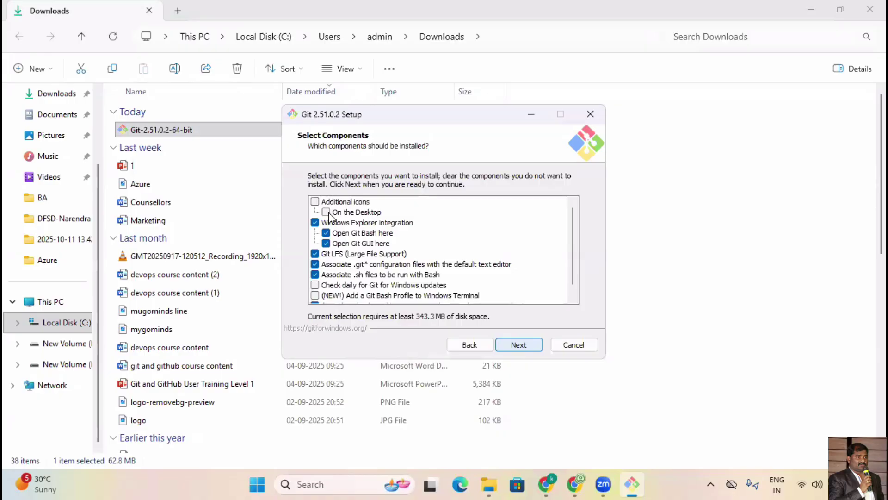
Keep default components, Vim editor, OpenSSH, line endings and pull behaviour, then start installing.
click(522, 347)
click(522, 347)
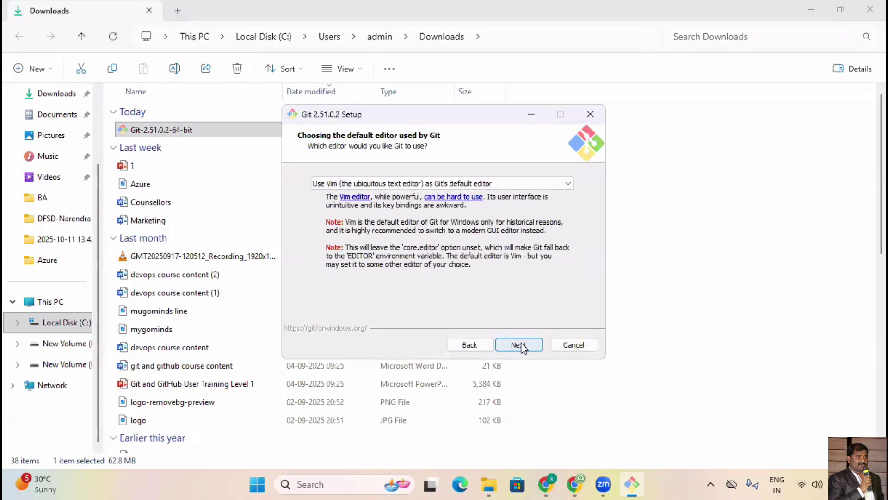
click(522, 347)
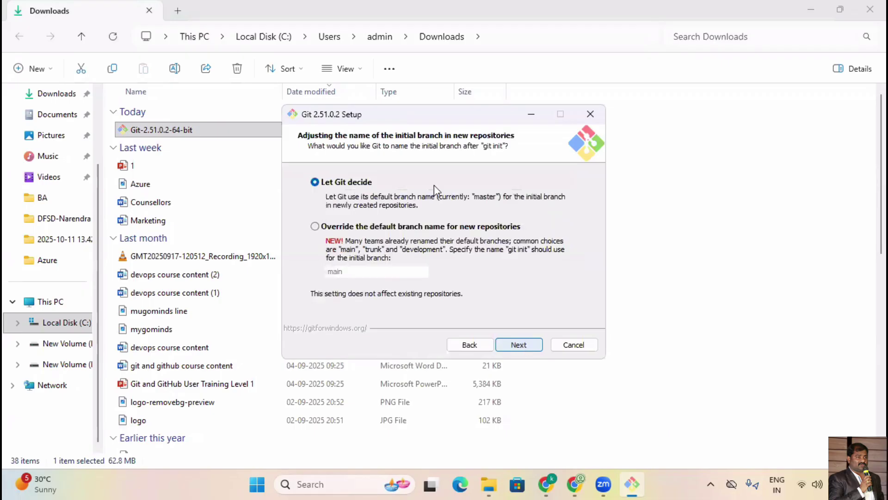
click(514, 347)
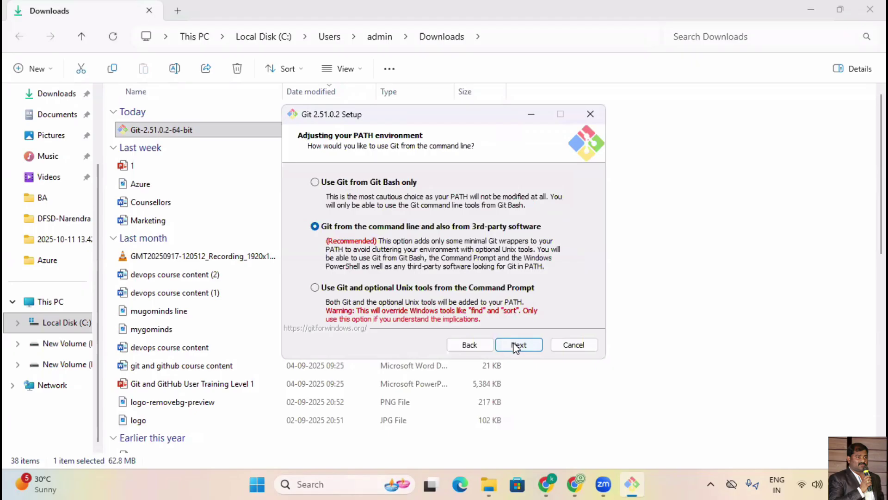
click(516, 348)
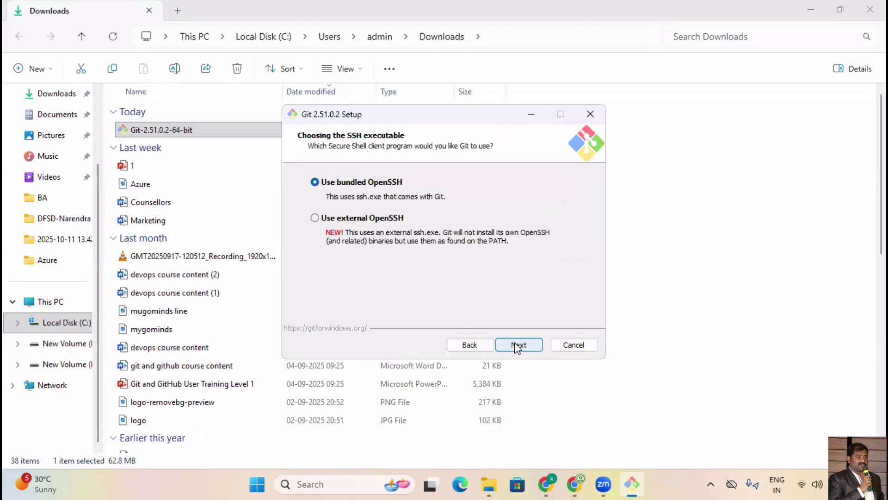
click(517, 348)
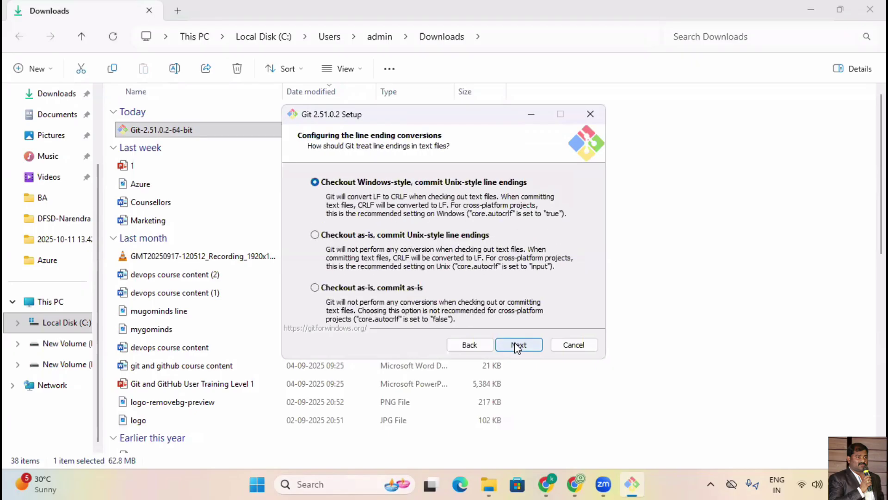
click(517, 348)
click(517, 348)
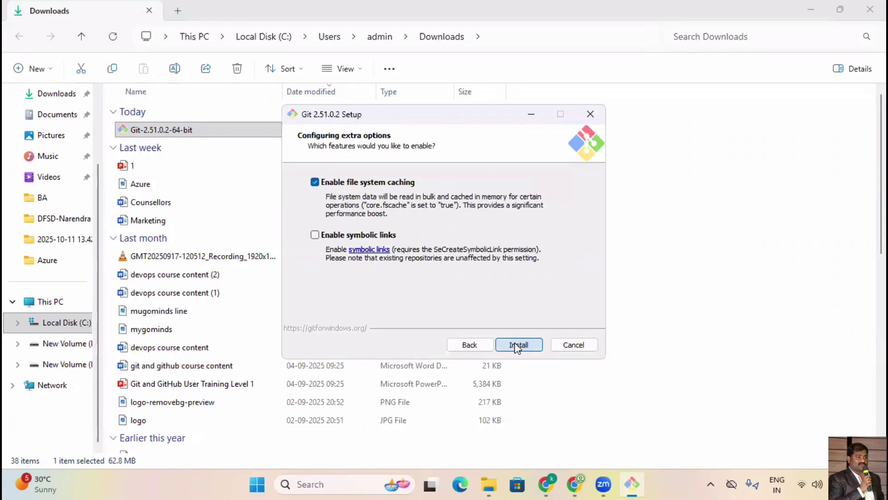
click(517, 348)
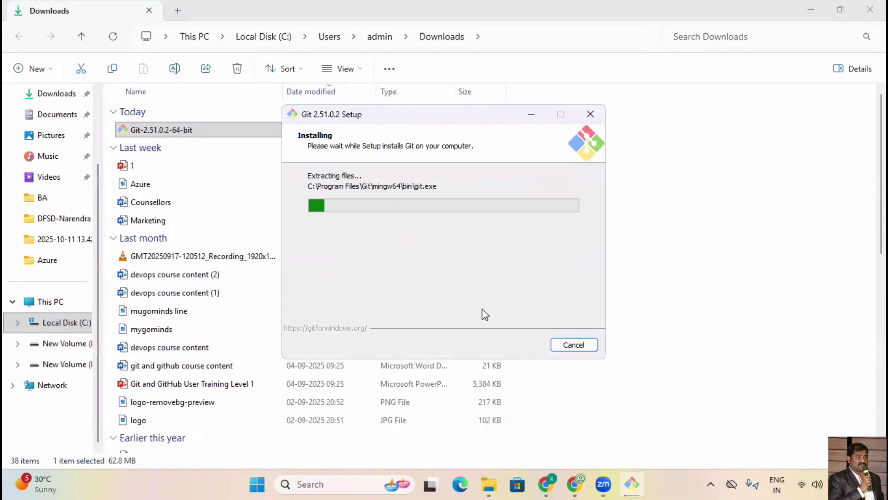
Let the Git installation finish and close setup with View Release Notes ticked.
click(813, 12)
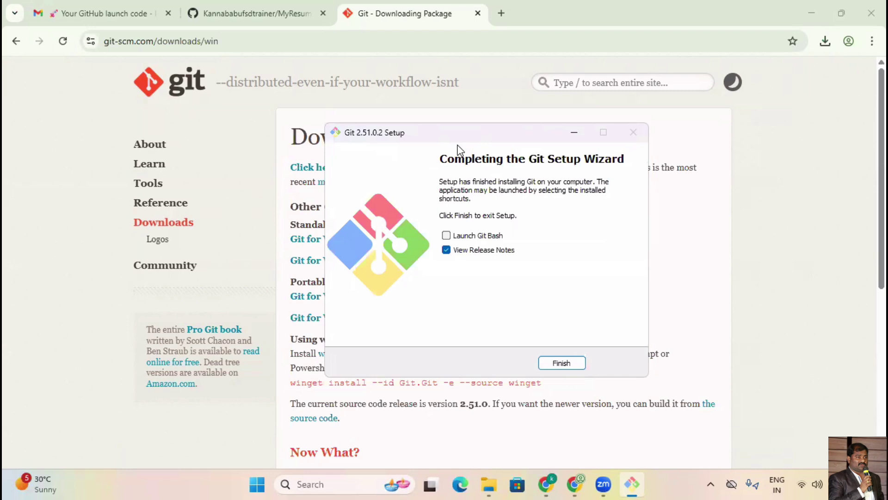
click(565, 365)
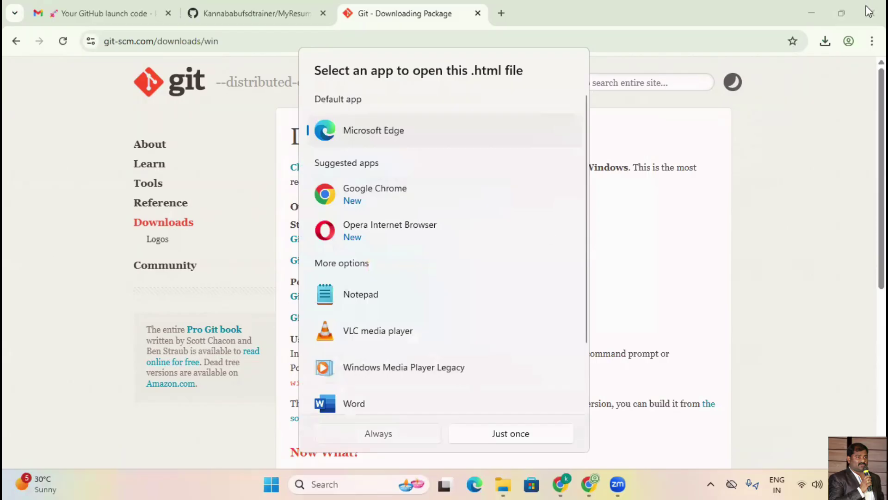
Open and close the Git release notes, abandoning a mistyped Windows search.
key(Return)
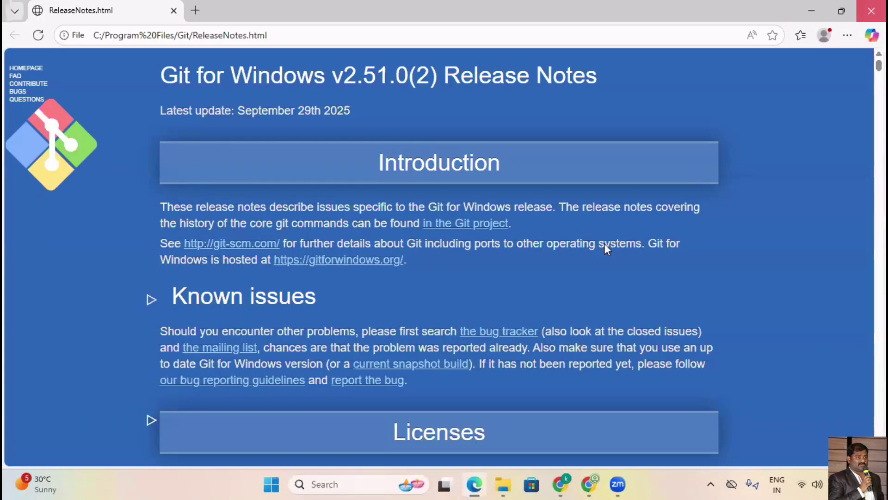
key(alt+F4)
key(super)
text(ci)
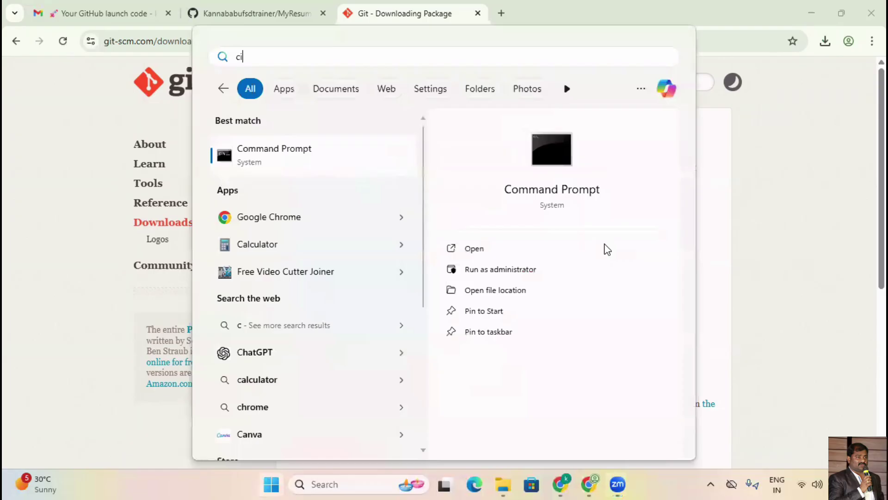
text(t)
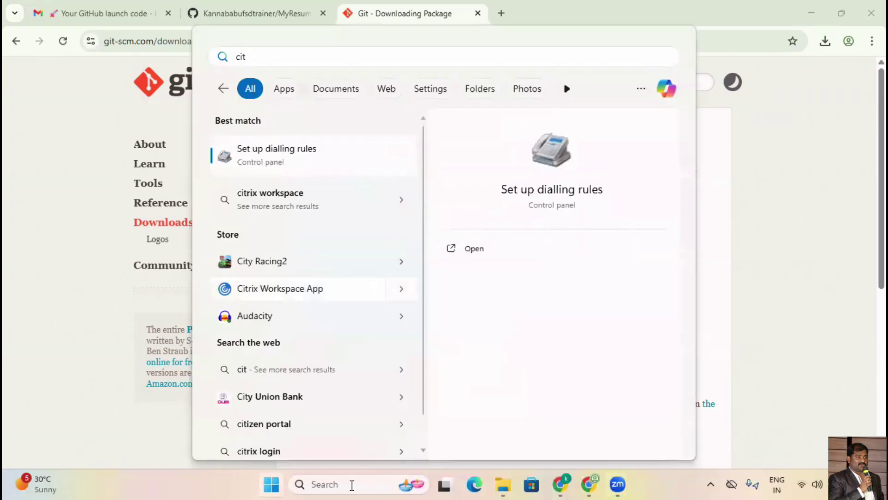
click(351, 479)
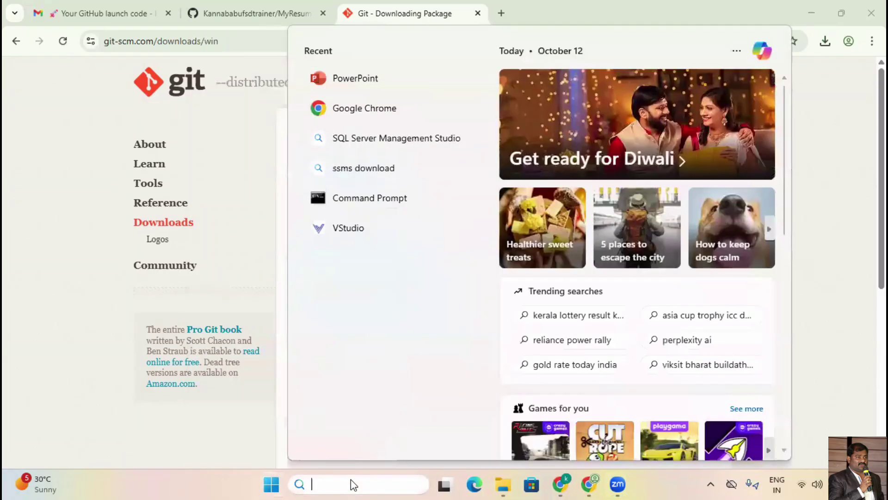
text(gi)
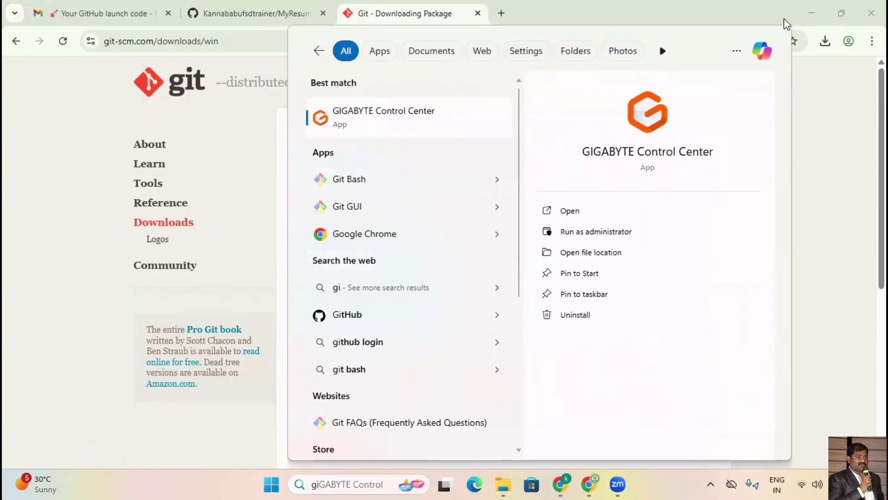
click(809, 15)
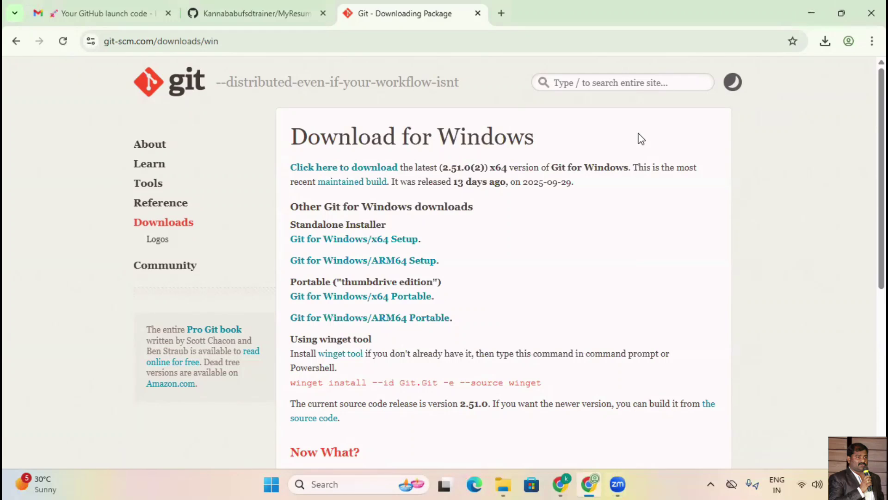
Launch Command Prompt by searching 'cmd' from Start.
key(super)
text(cmd)
click(253, 149)
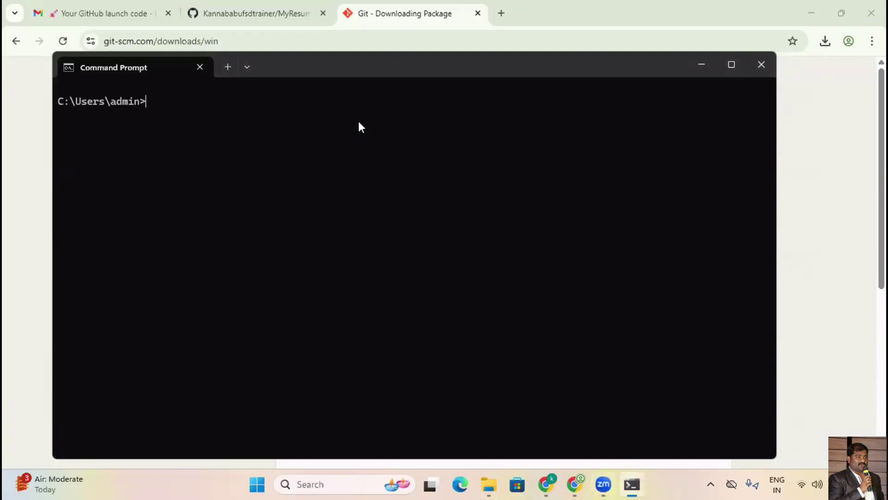
Launch Notepad from Start search and maximize its window.
key(super)
text(notepad)
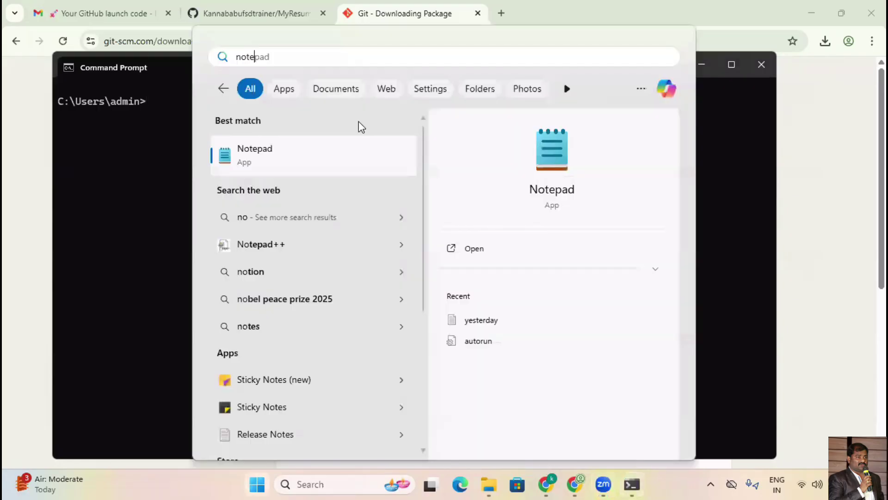
key(Return)
click(710, 64)
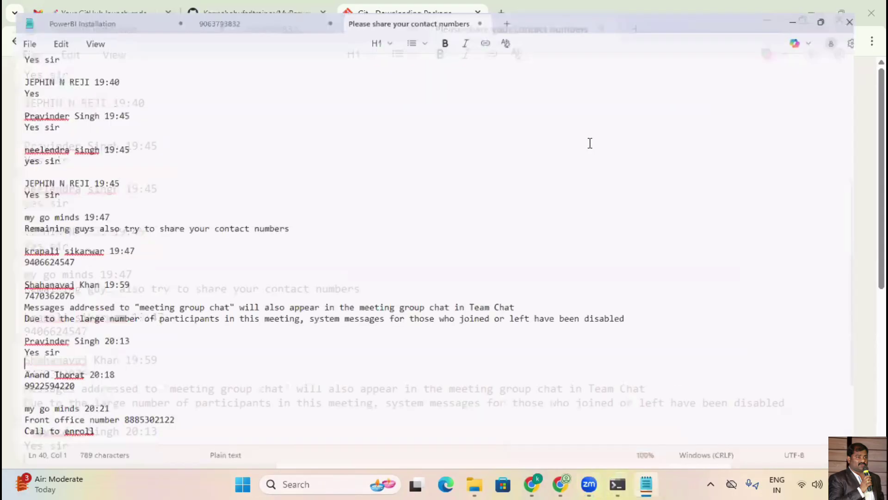
Type the GitHub username into a new blank note and select it all.
key(ctrl+n)
text(kb)
key(BackSpace)
text(an)
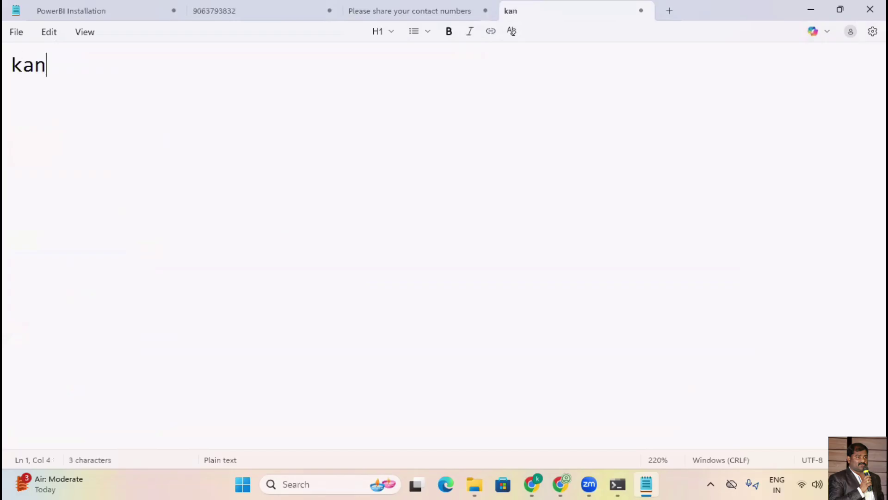
text(nababuf)
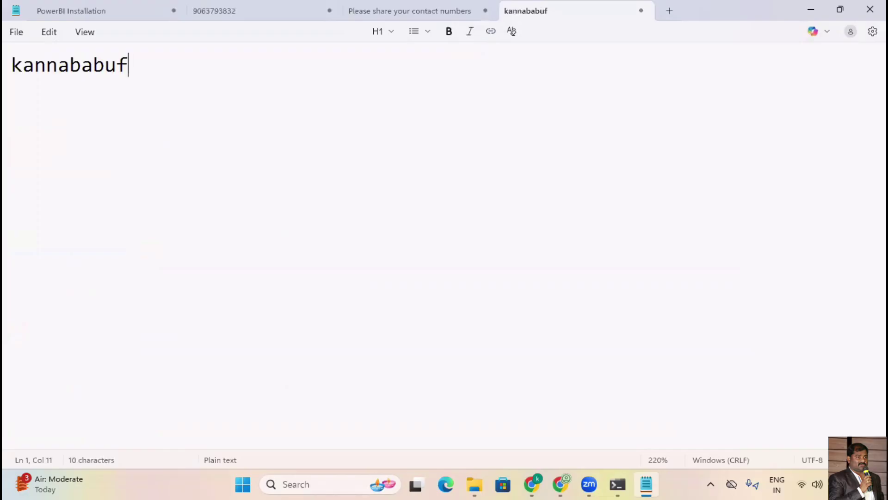
text(sdtrainer)
scroll(423, 131, up, 7)
scroll(423, 131, up, 4)
scroll(423, 131, up, 7)
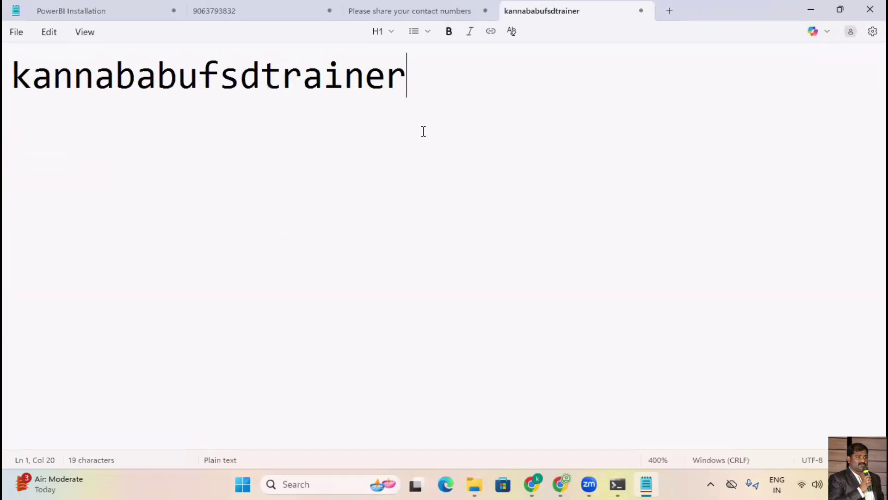
scroll(423, 131, up, 1)
key(ctrl+a)
key(ctrl+c)
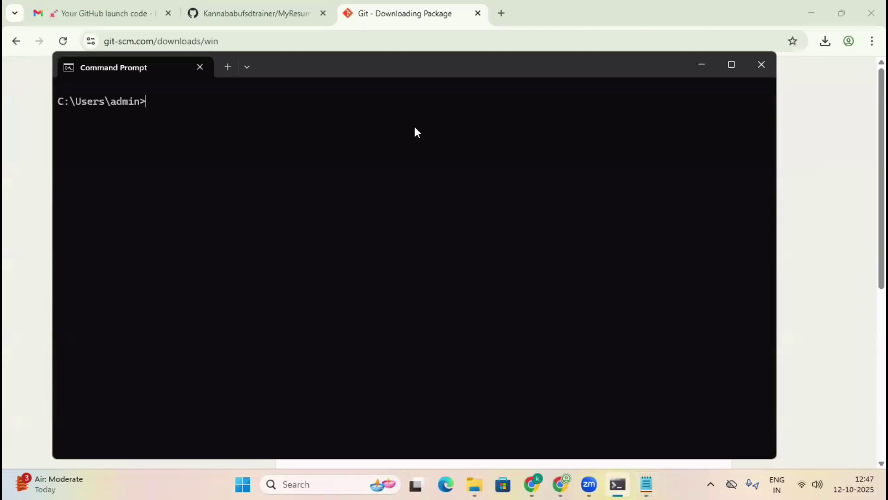
text(git conffig --global)
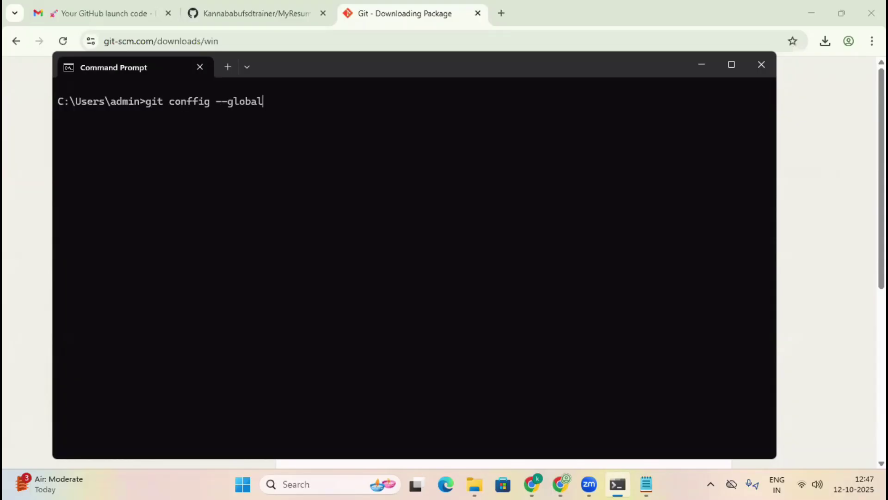
text( user.name)
key(Return)
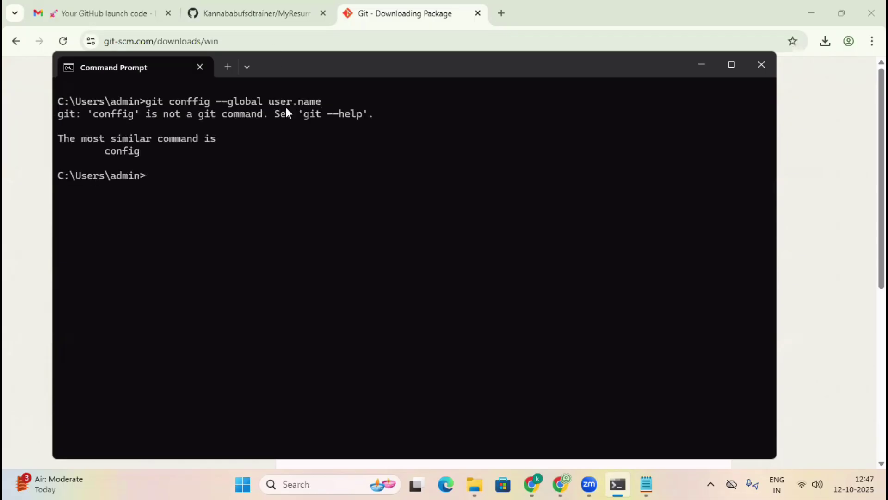
key(Up)
key(Left)
key(Left)
key(Left)
key(Left)
key(Left)
key(Left)
key(Left)
key(Left)
key(Left)
key(Left)
key(Left)
key(Left)
key(Left)
key(Left)
key(Left)
key(Left)
key(Left)
key(Left)
key(Left)
key(Left)
key(Left)
key(Left)
key(BackSpace)
key(End)
key(Return)
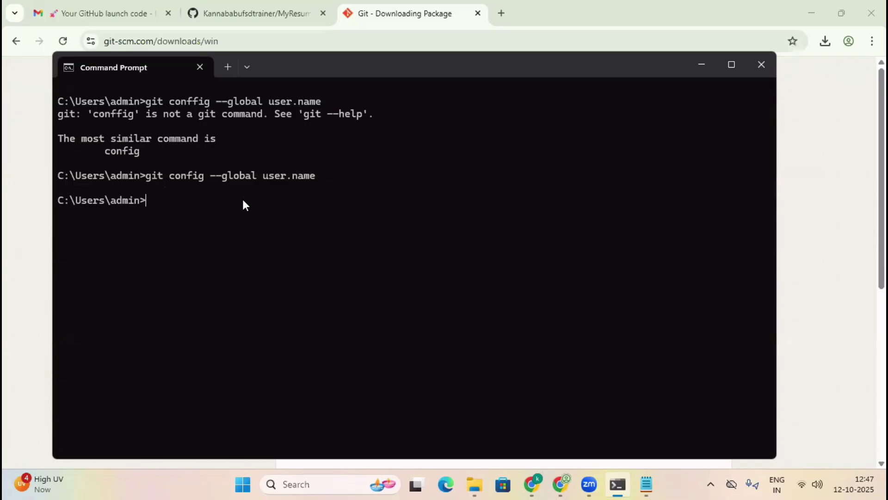
key(Up)
key(BackSpace)
key(BackSpace)
key(BackSpace)
key(BackSpace)
text(email)
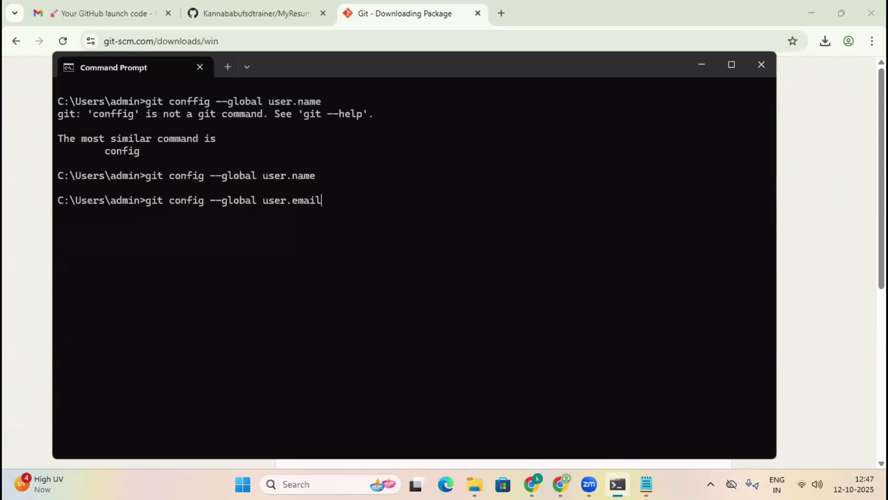
key(Return)
text(clsd)
key(BackSpace)
key(Return)
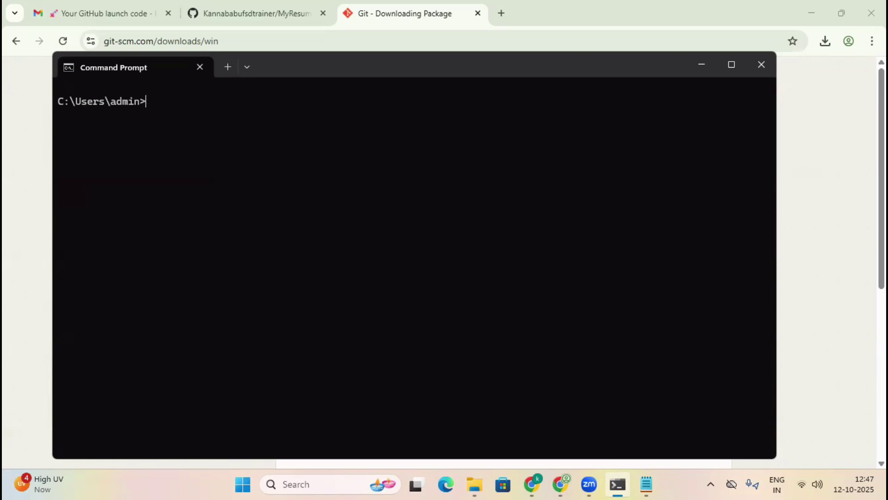
Run git config --global user.name with the pasted GitHub username in quotes.
text(cls)
key(Up)
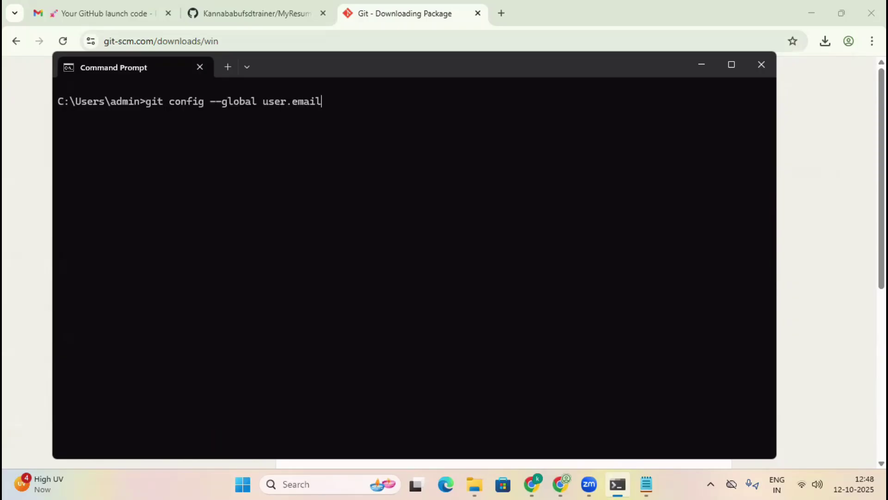
key(BackSpace)
key(BackSpace)
key(BackSpace)
key(BackSpace)
text(name "")
key(Left)
key(ctrl+v)
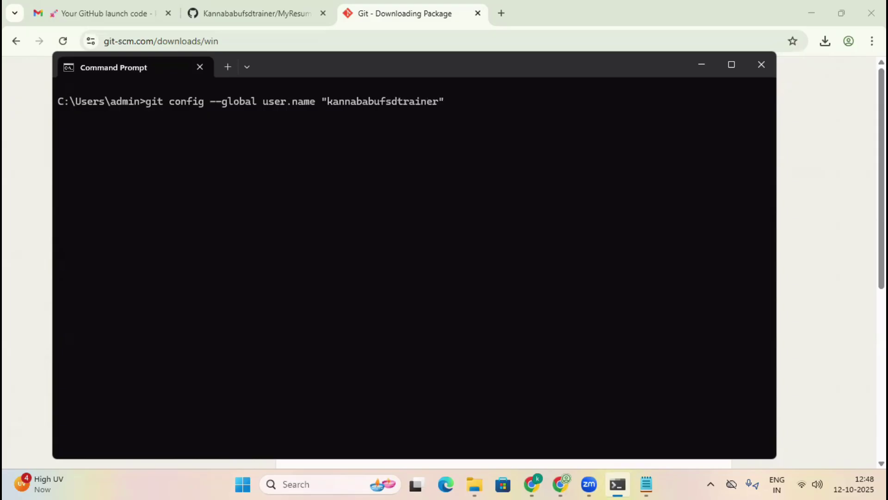
key(Right)
key(Return)
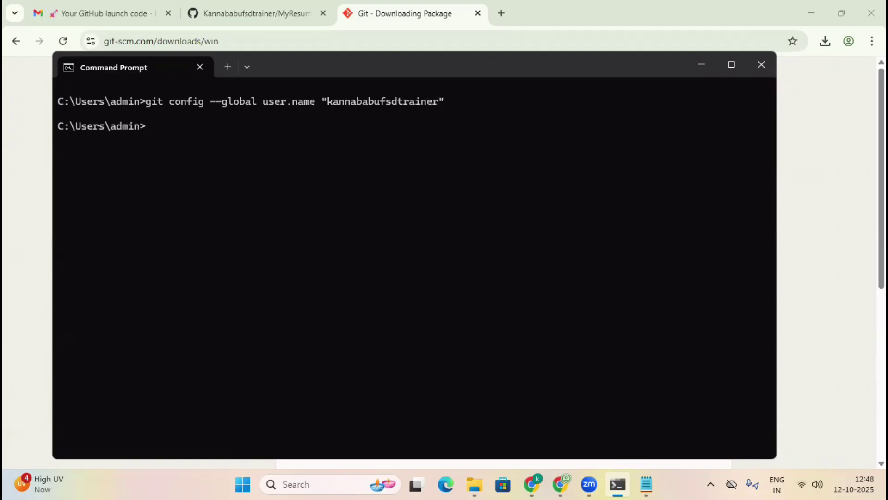
Recall the user.name command and edit its setting name to user.email.
key(Up)
key(Left)
key(Left)
key(Left)
key(Left)
key(Left)
key(Left)
key(Left)
key(Left)
key(Left)
key(Left)
key(Left)
key(Left)
key(Left)
key(Left)
key(Left)
key(Left)
key(Left)
key(Left)
key(Left)
key(Left)
key(Left)
key(Left)
key(Left)
text(0)
key(BackSpace)
key(BackSpace)
key(BackSpace)
key(BackSpace)
key(Right)
text(mail)
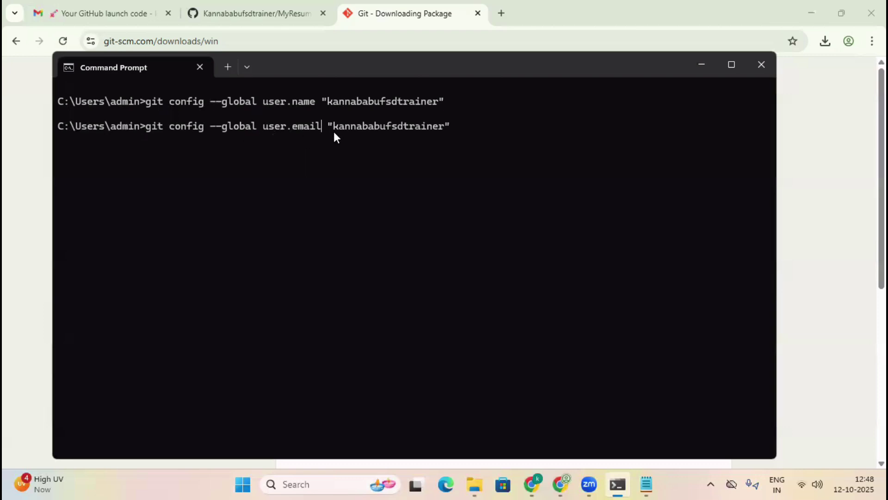
Look up the Google account's e-mail in Gmail, then return to Command Prompt.
double_click(425, 129)
key(ctrl+c)
click(82, 9)
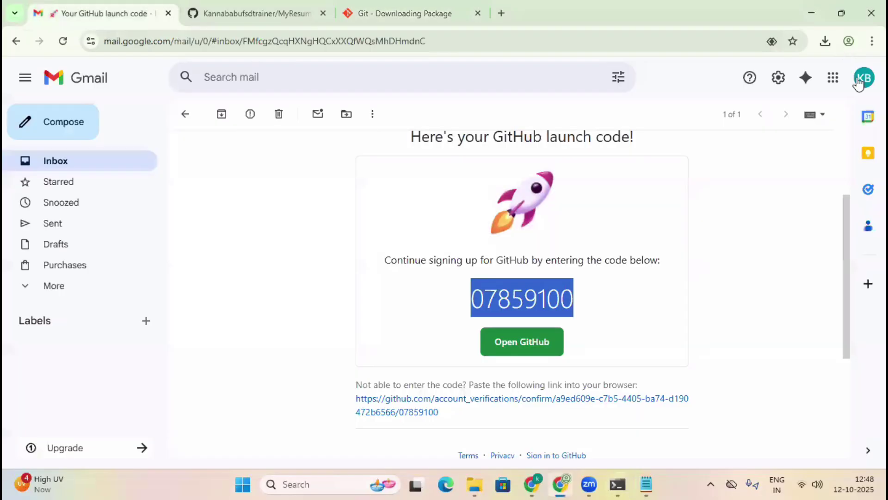
click(863, 78)
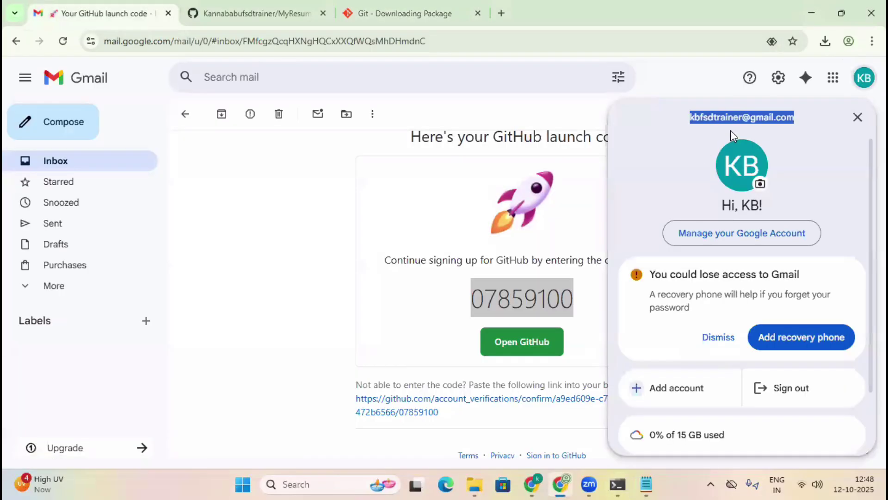
right_click(611, 129)
click(421, 10)
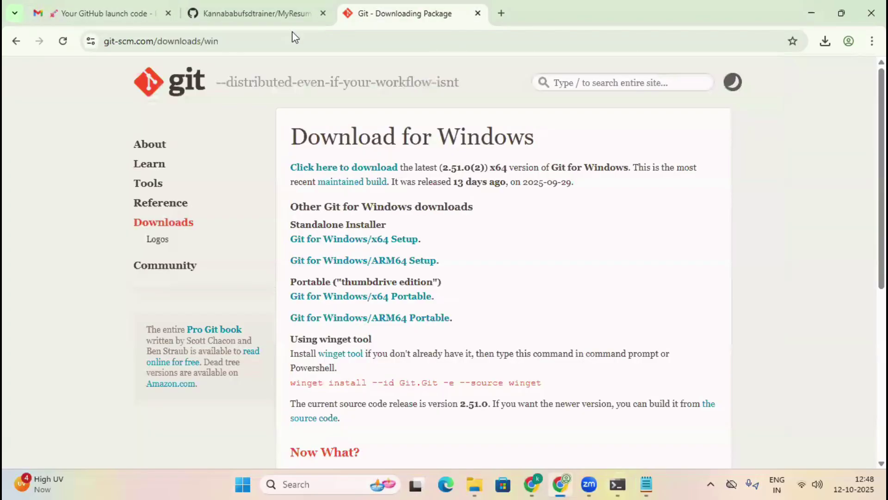
click(274, 12)
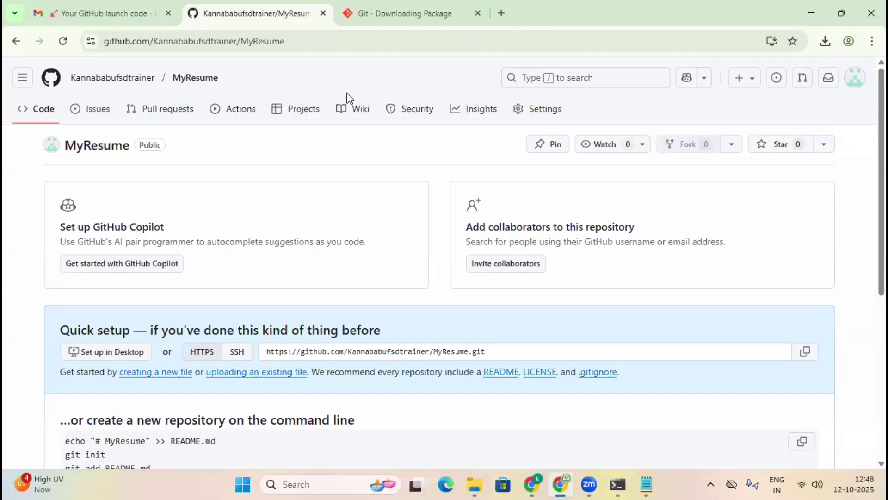
key(alt+Tab)
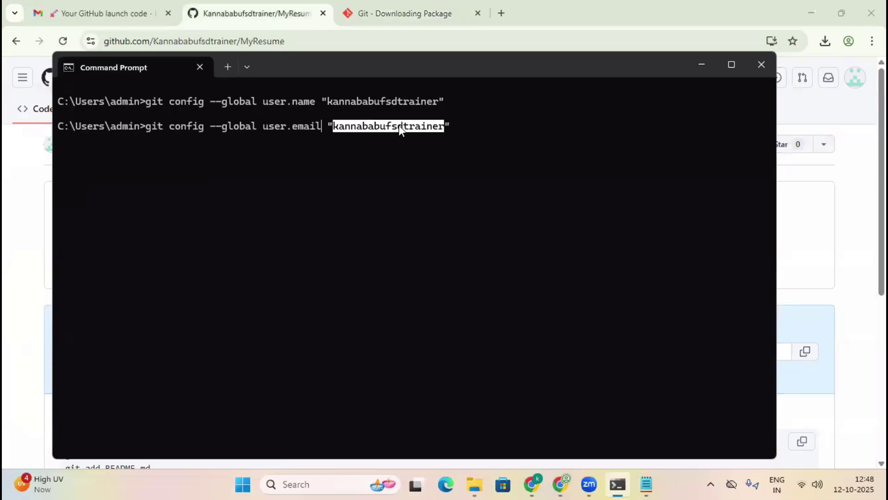
click(398, 125)
key(Left)
key(Left)
key(Left)
key(Left)
key(Left)
key(Left)
key(Left)
key(Left)
key(Left)
key(Left)
key(Left)
key(Left)
key(Left)
key(Left)
key(Left)
key(Left)
key(Left)
key(Left)
key(Left)
key(Left)
key(BackSpace)
text(l)
key(End)
key(BackSpace)
key(BackSpace)
key(BackSpace)
key(BackSpace)
key(BackSpace)
key(BackSpace)
key(BackSpace)
key(BackSpace)
key(BackSpace)
key(BackSpace)
key(BackSpace)
key(BackSpace)
key(BackSpace)
key(BackSpace)
key(BackSpace)
key(BackSpace)
key(BackSpace)
key(BackSpace)
key(BackSpace)
key(BackSpace)
key(BackSpace)
text(")
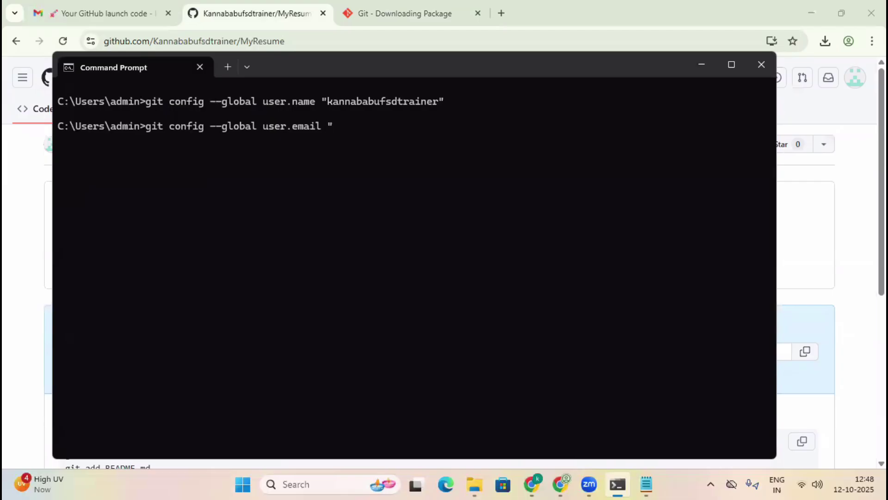
key(ctrl+v)
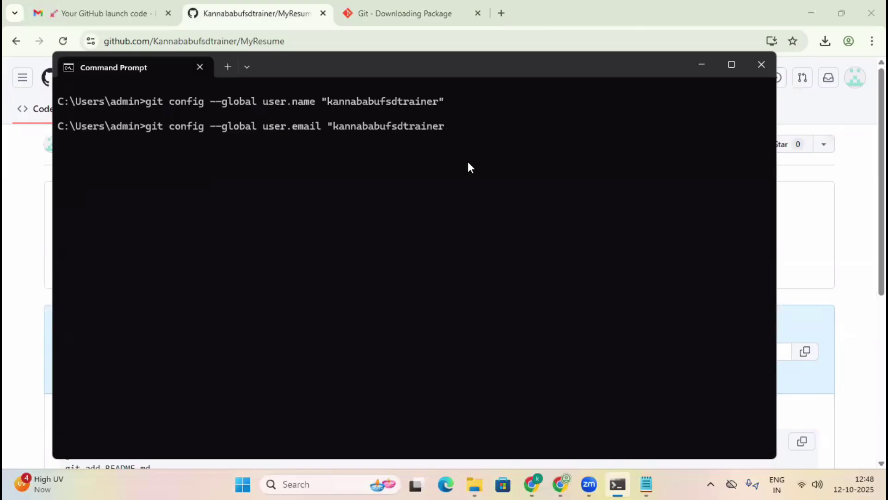
text(")
key(Left)
text(@gmail.com)
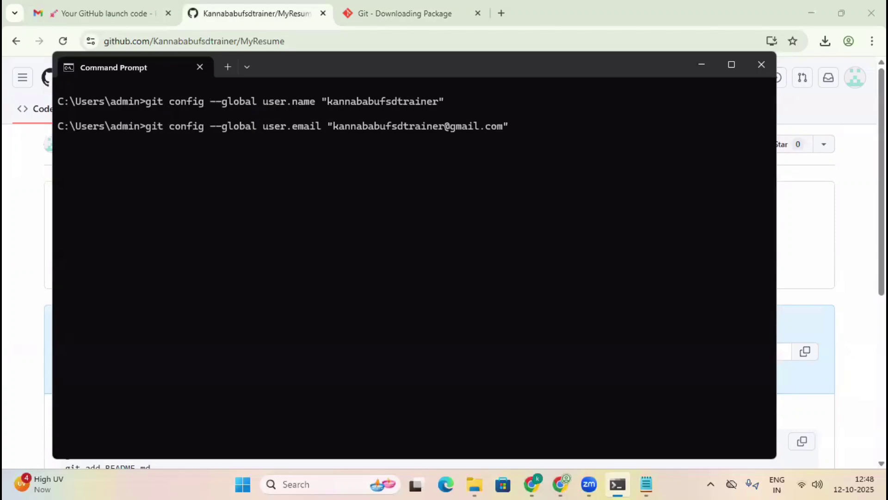
key(Return)
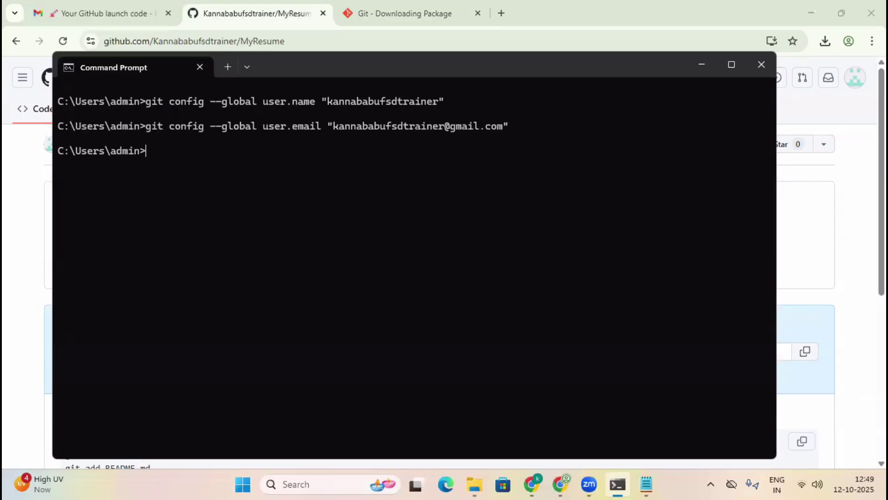
Run git config --global user.name to print the configured user name.
key(Up)
key(Up)
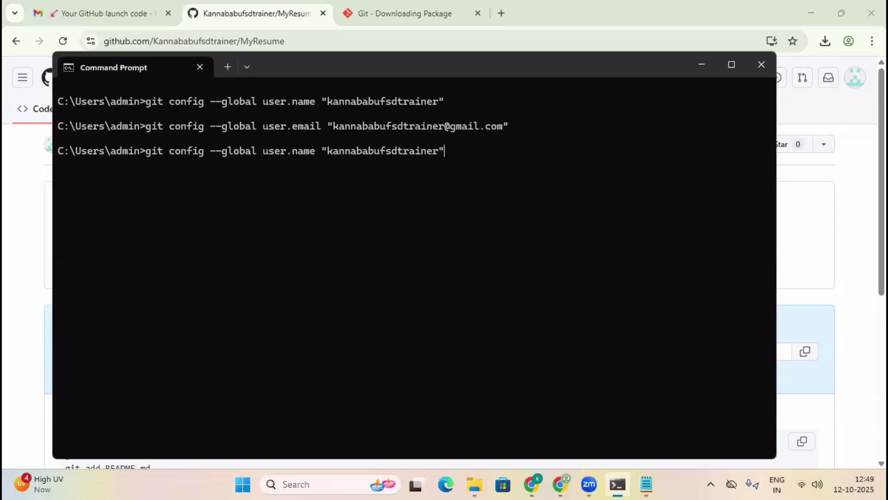
key(Escape)
text(cls)
key(BackSpace)
key(BackSpace)
key(BackSpace)
text(git config --global user.email)
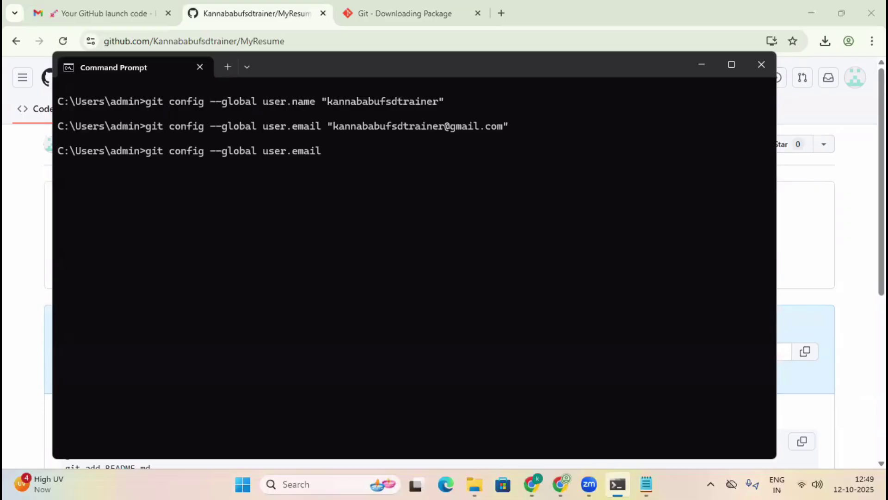
key(BackSpace)
key(BackSpace)
key(BackSpace)
key(BackSpace)
key(BackSpace)
text(name)
key(Return)
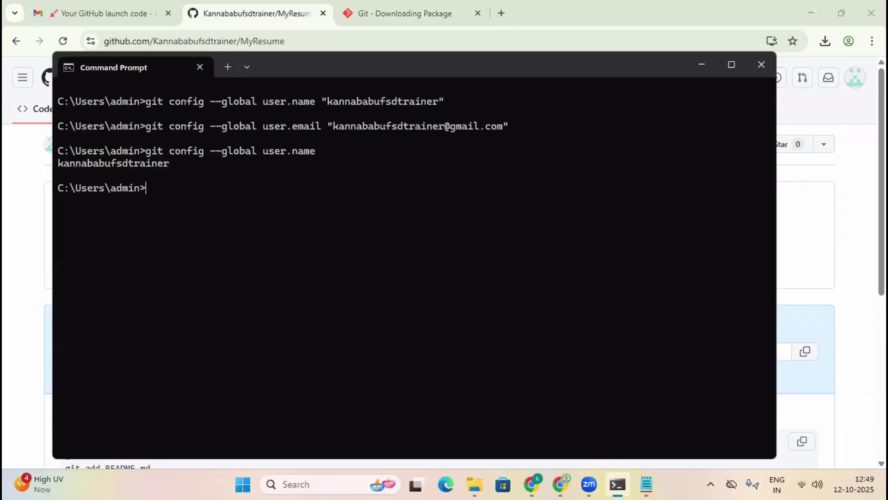
Run git config --global user.email to print the configured e-mail.
key(Up)
key(Up)
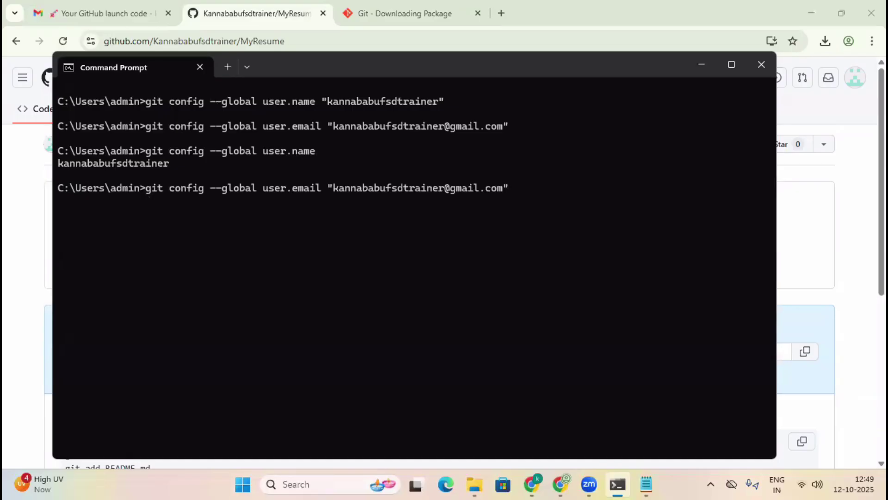
key(BackSpace)
key(BackSpace)
key(BackSpace)
key(BackSpace)
key(BackSpace)
key(BackSpace)
key(BackSpace)
key(BackSpace)
key(BackSpace)
key(BackSpace)
key(BackSpace)
key(BackSpace)
key(BackSpace)
key(BackSpace)
key(BackSpace)
key(BackSpace)
key(BackSpace)
key(BackSpace)
key(BackSpace)
key(BackSpace)
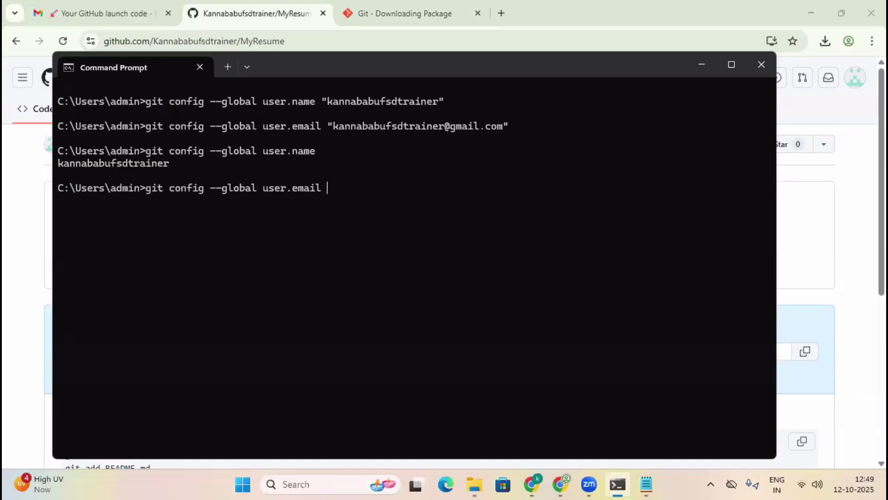
key(Return)
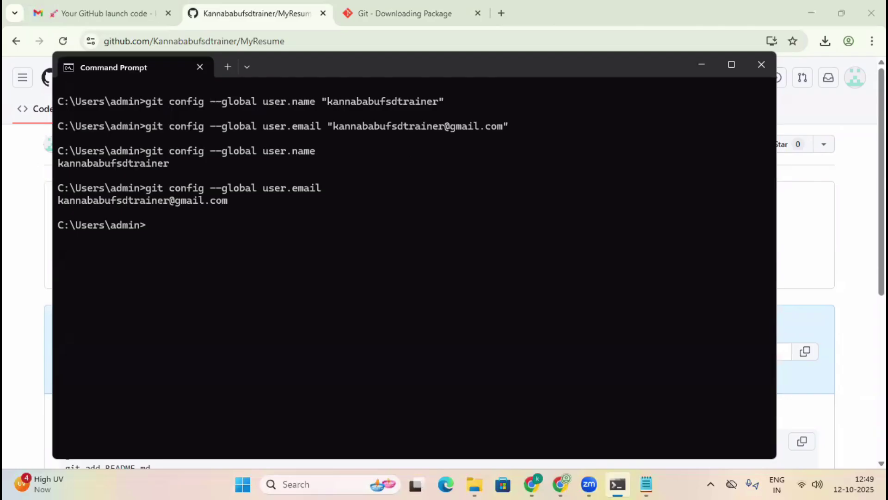